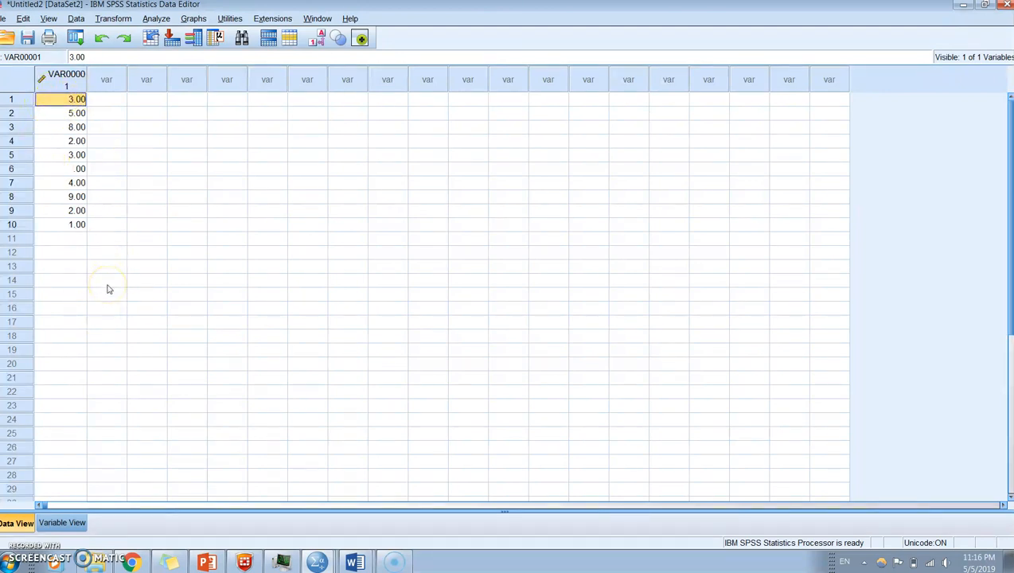
# - Look up the required variable name on the PowerPoint slide and rename VAR00001 as smartdevice in SPSS's Variable View
pyautogui.click(62, 523)
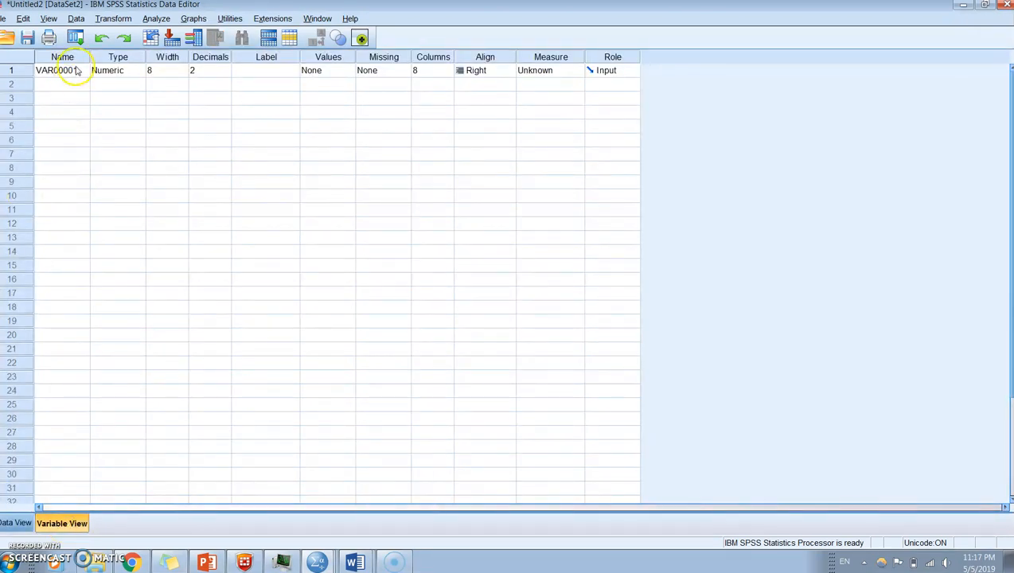
pyautogui.click(75, 70)
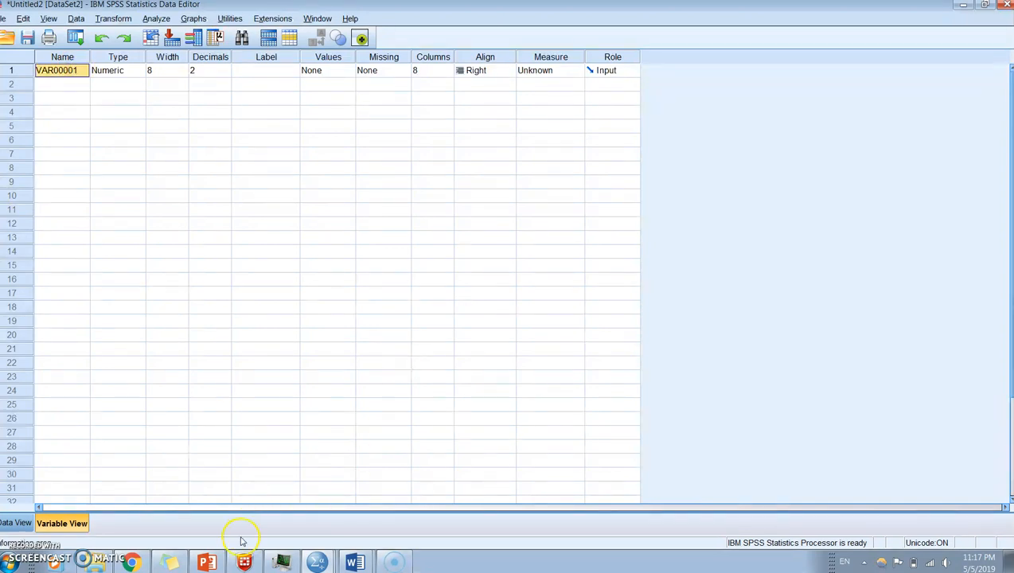
pyautogui.click(208, 564)
pyautogui.click(455, 384)
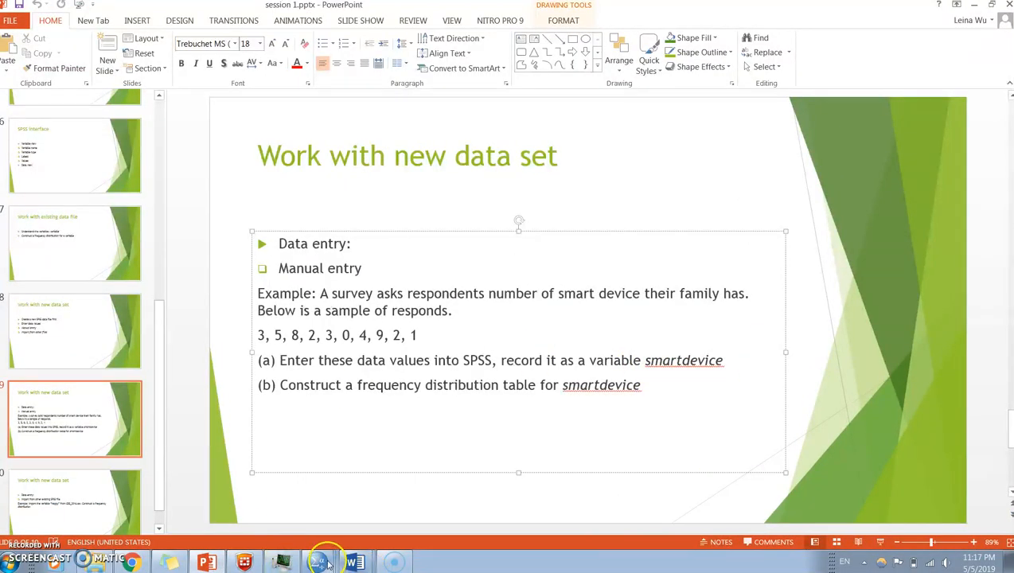
pyautogui.moveTo(323, 565)
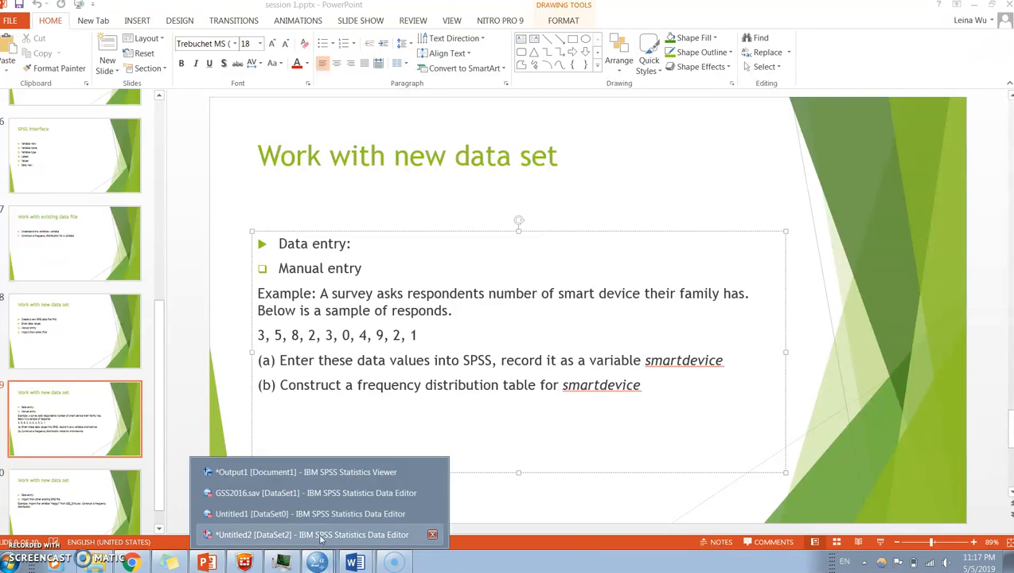
pyautogui.click(321, 538)
pyautogui.write('smartdevice')
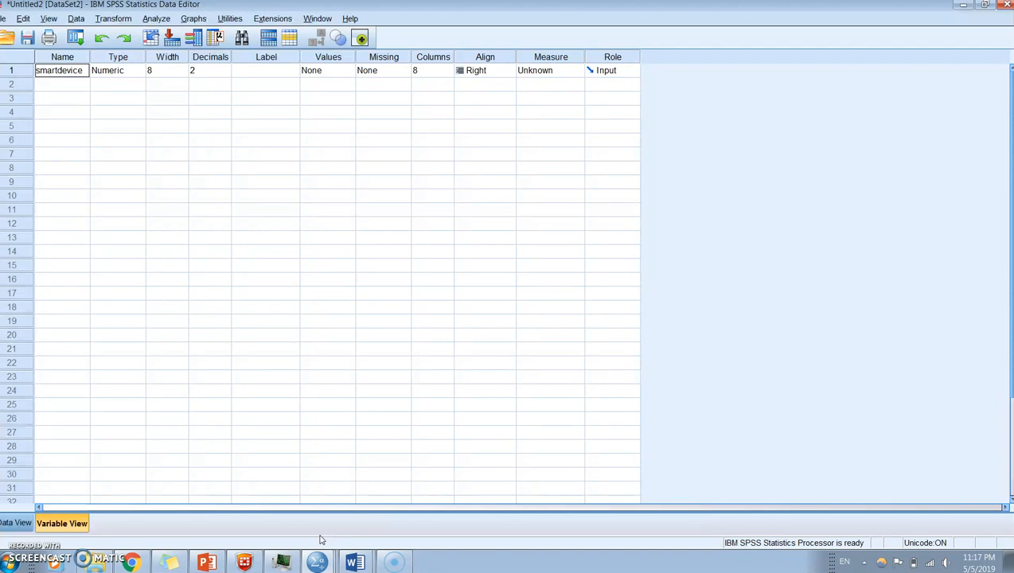
# - Set the number of decimals for smartdevice to 0
pyautogui.click(128, 73)
pyautogui.click(159, 72)
pyautogui.click(212, 72)
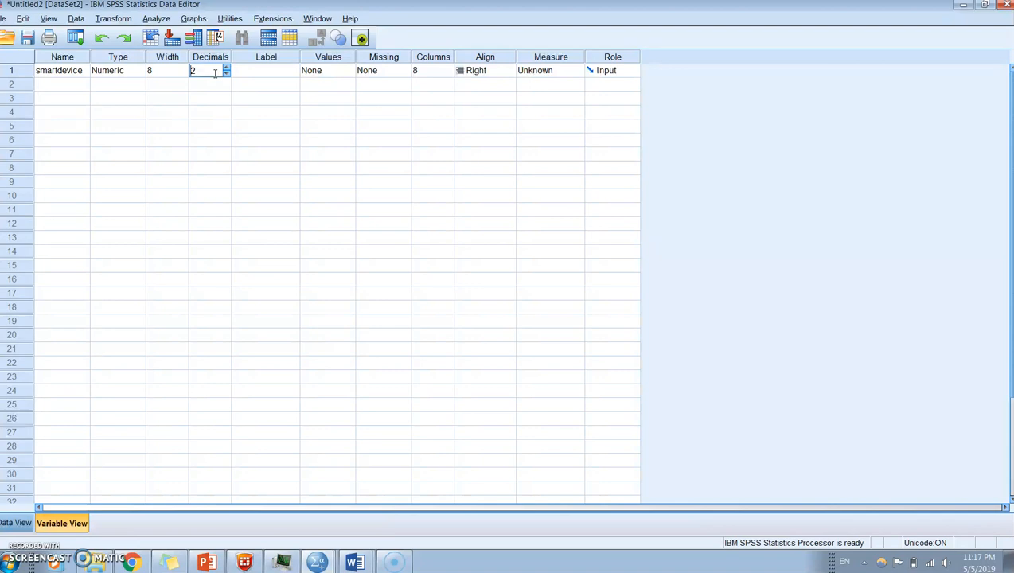
pyautogui.click(226, 74)
pyautogui.click(226, 74)
# - Widen the Label column and label smartdevice as "number of smart device in the respondent's family"
pyautogui.click(250, 74)
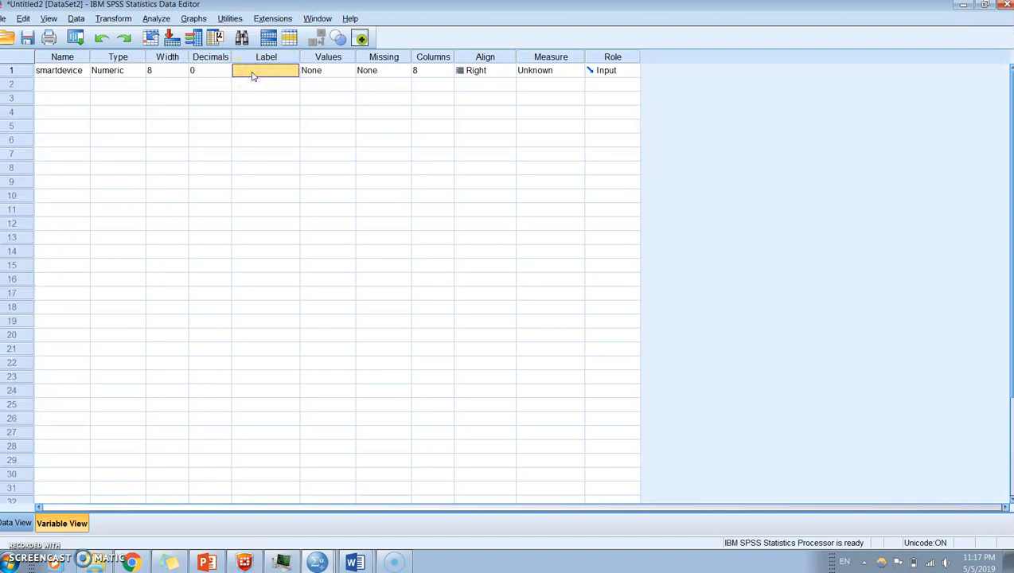
pyautogui.moveTo(300, 56); pyautogui.dragTo(400, 61)
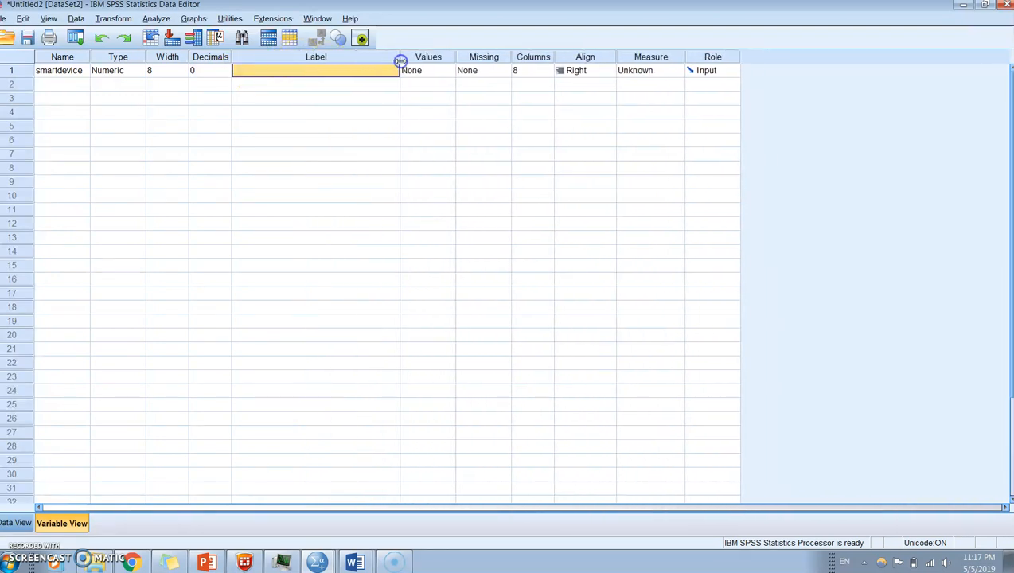
pyautogui.click(259, 71)
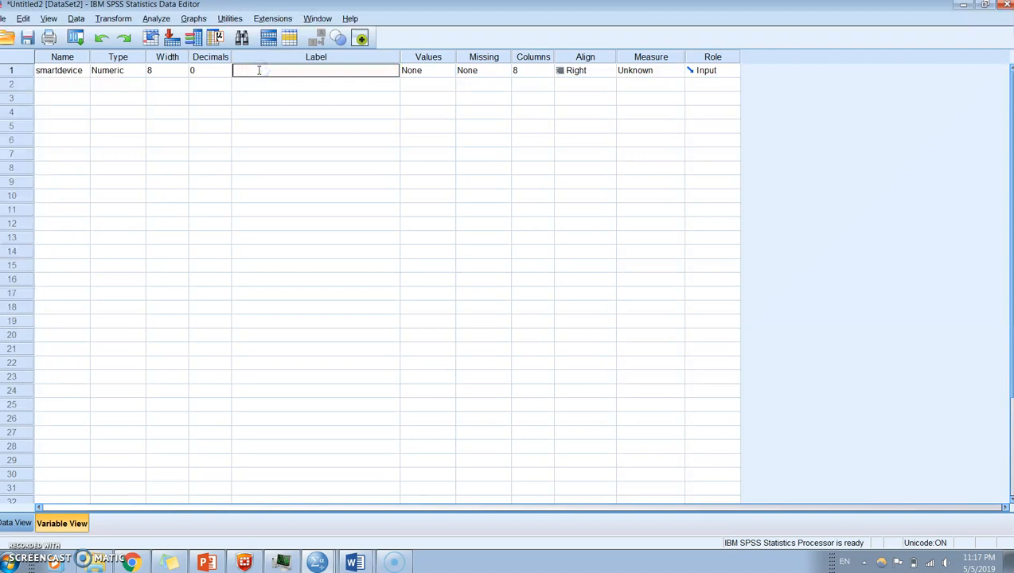
pyautogui.write('number of smart device i')
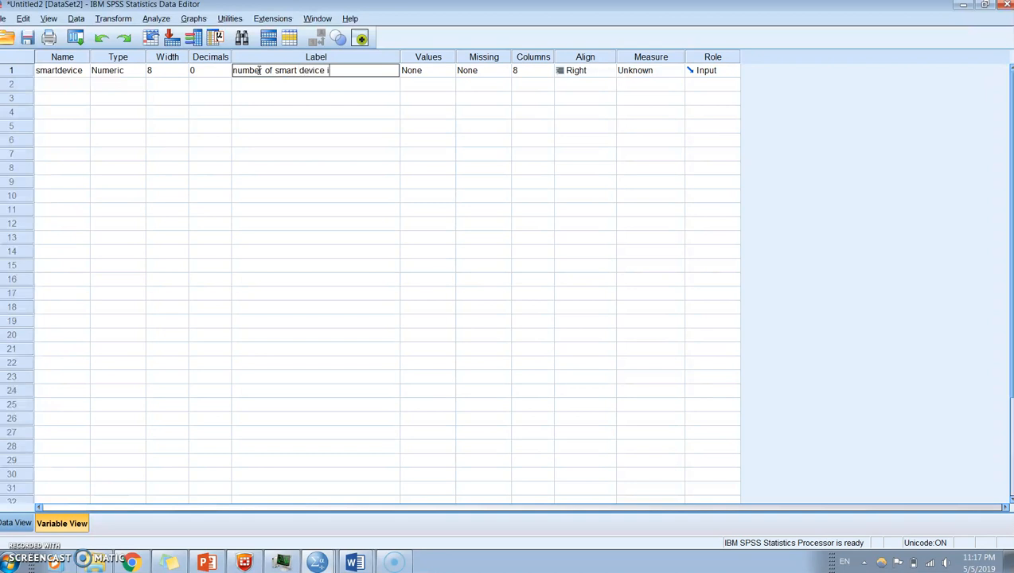
pyautogui.write('n the respondents')
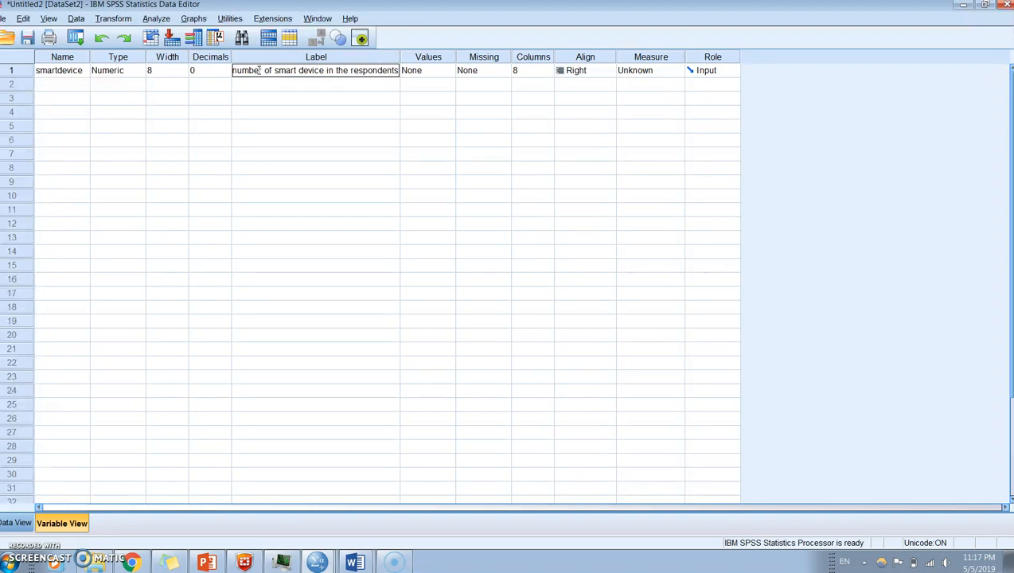
pyautogui.press('BackSpace')
pyautogui.write("'s family")
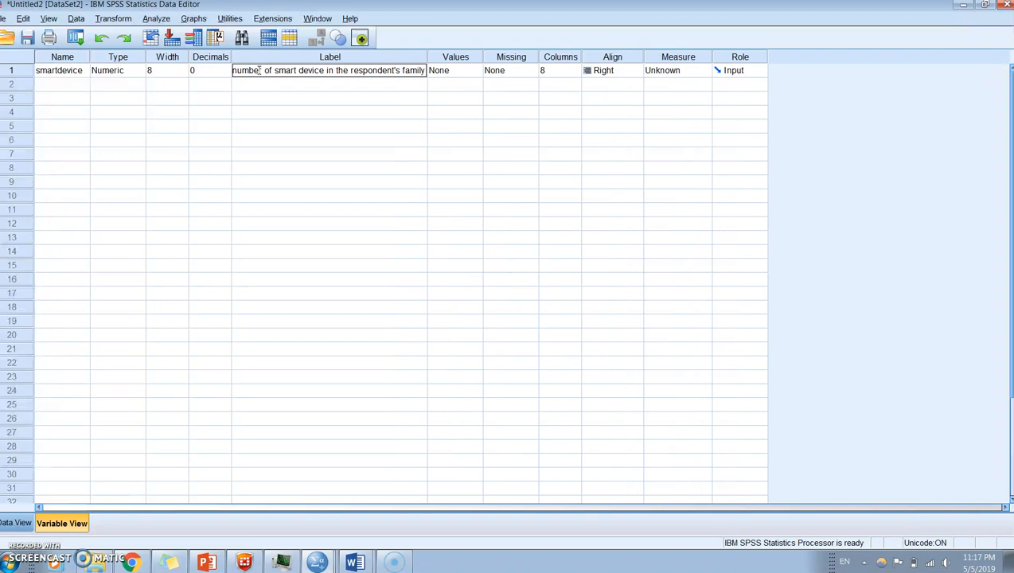
pyautogui.click(354, 125)
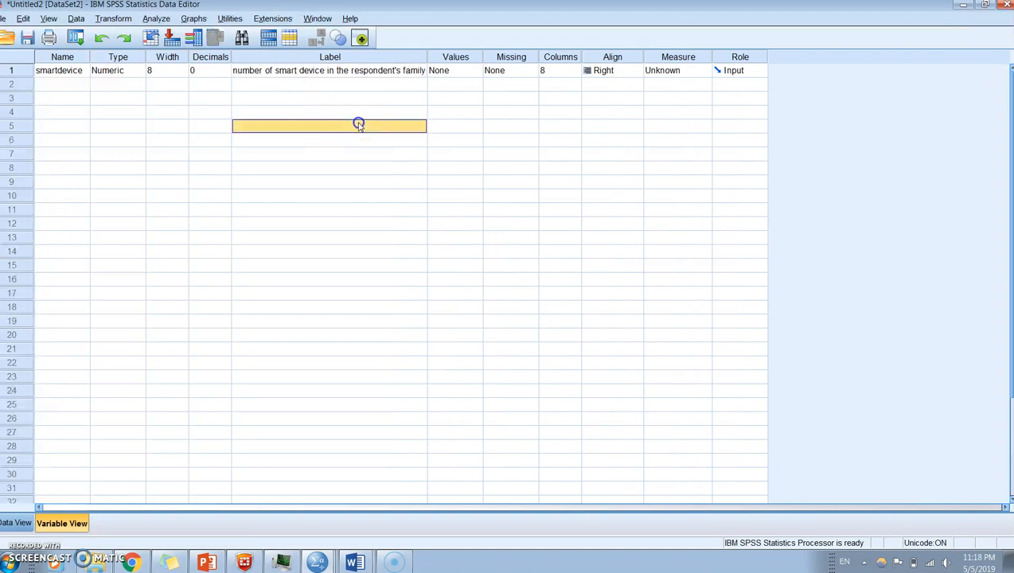
# - Review the smartdevice data values and set the variable's measurement level to Scale
pyautogui.click(448, 72)
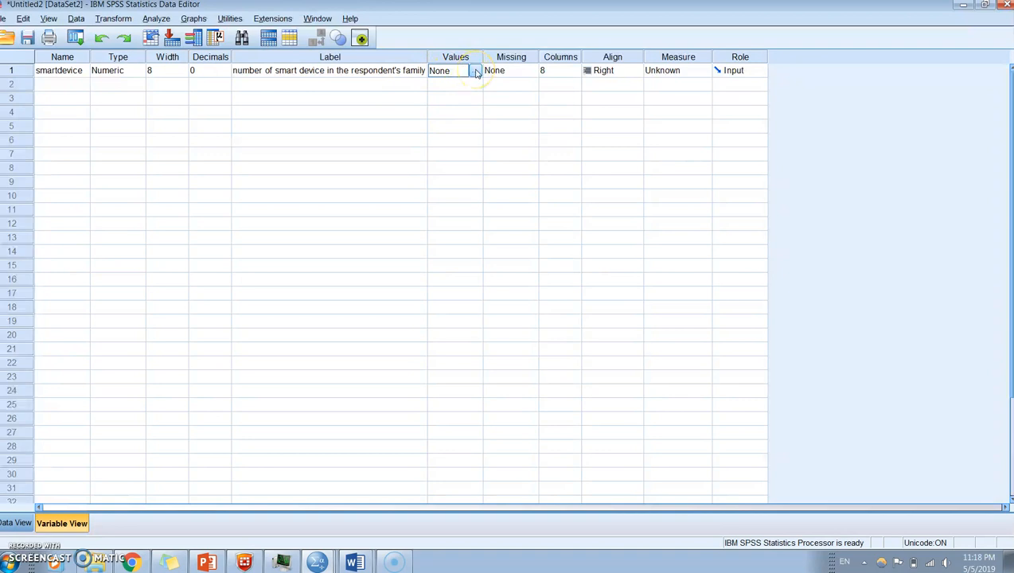
pyautogui.click(18, 523)
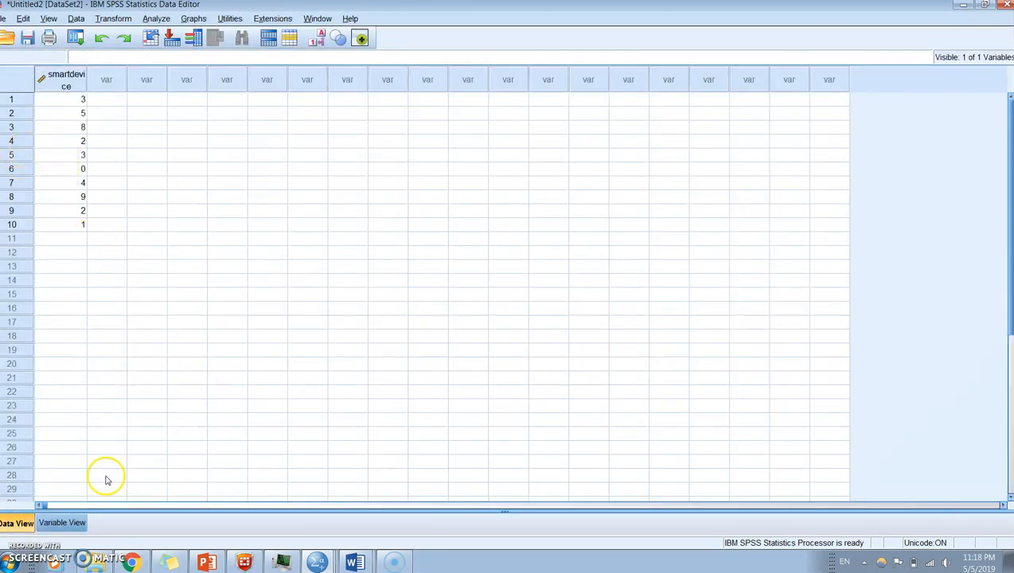
pyautogui.click(64, 522)
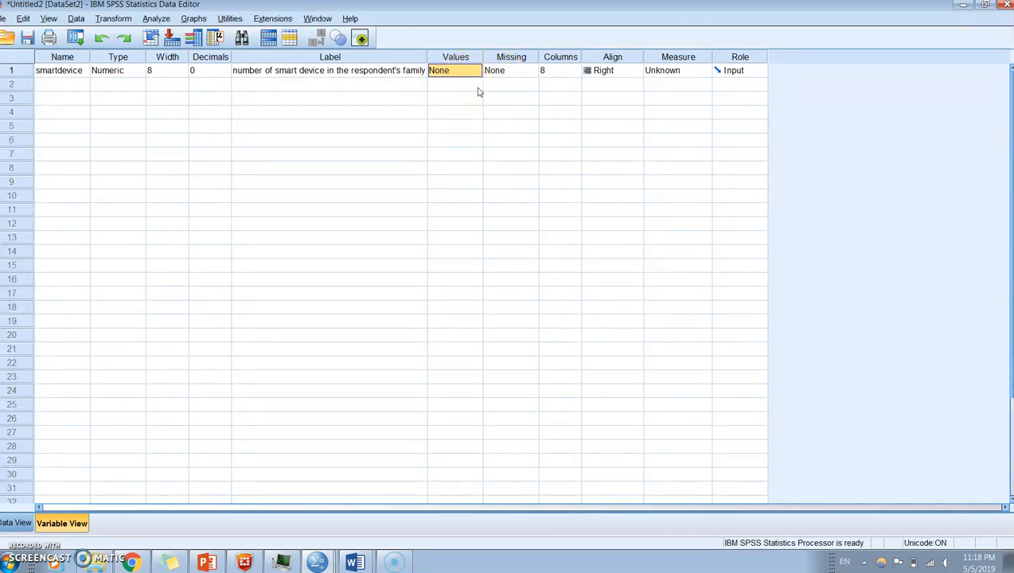
pyautogui.click(677, 72)
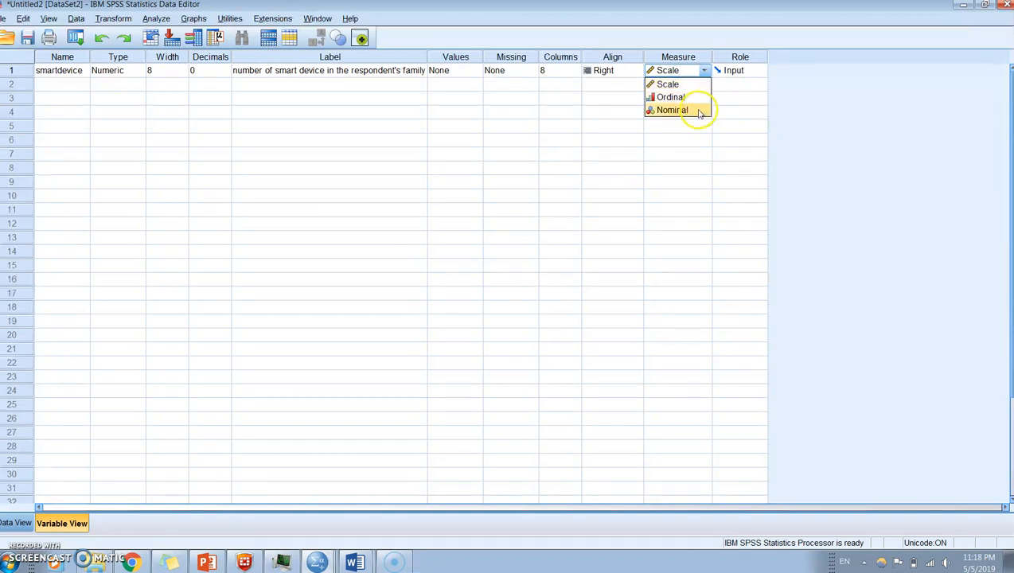
pyautogui.click(692, 99)
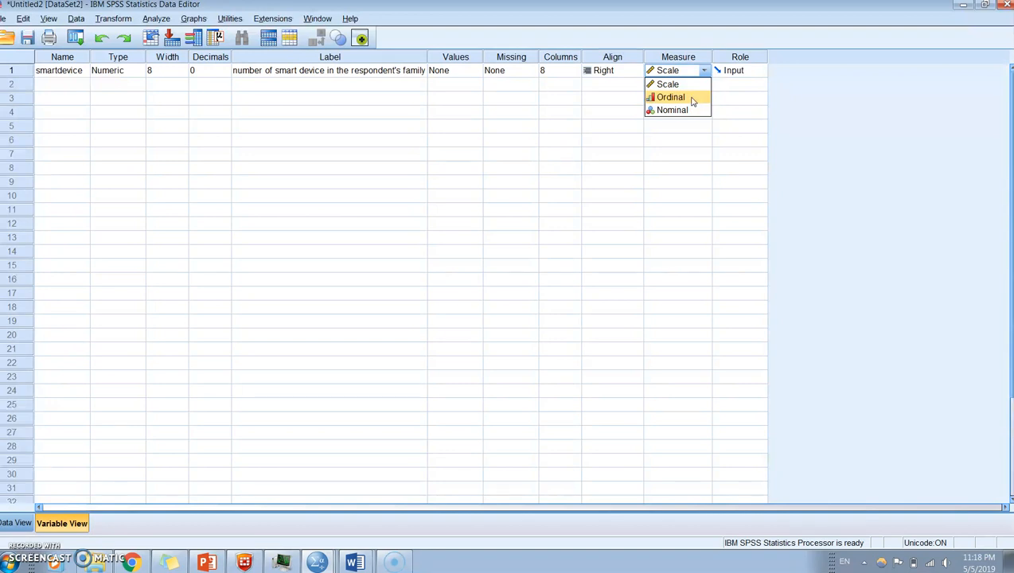
pyautogui.click(685, 84)
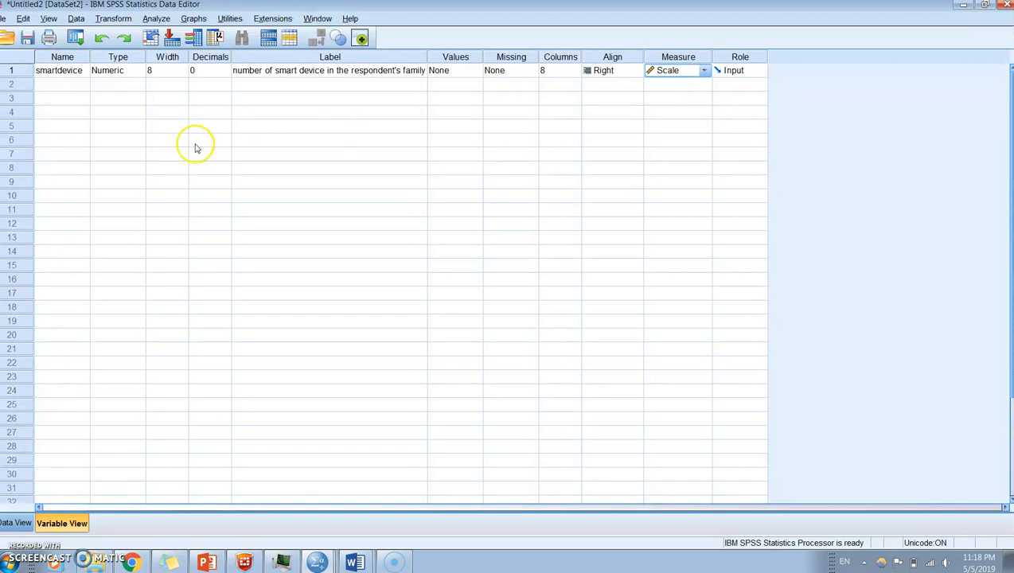
# - Try to add a second variable named "smart device" with a space in row 2
pyautogui.click(58, 71)
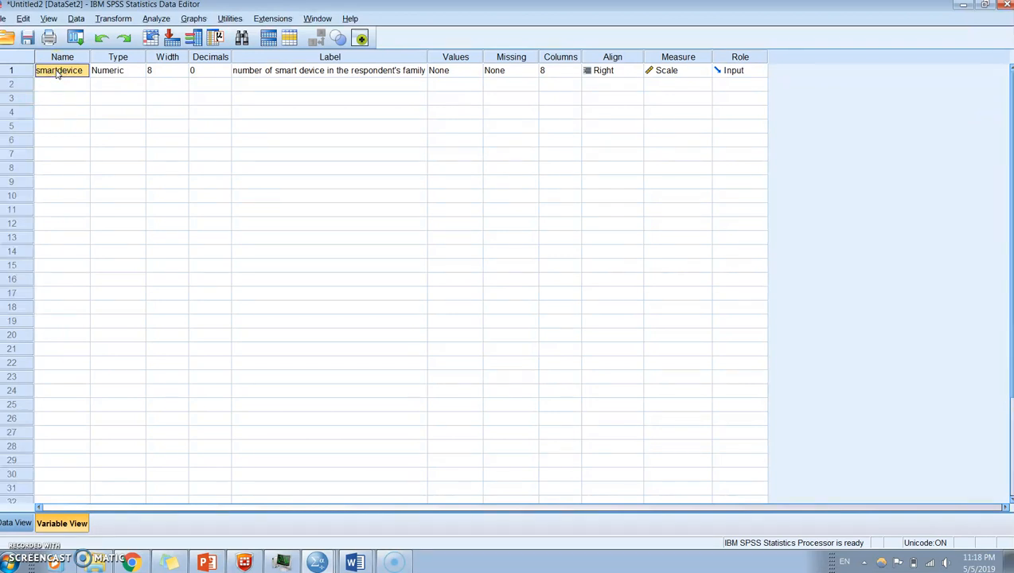
pyautogui.click(58, 72)
pyautogui.click(50, 84)
pyautogui.write('smart')
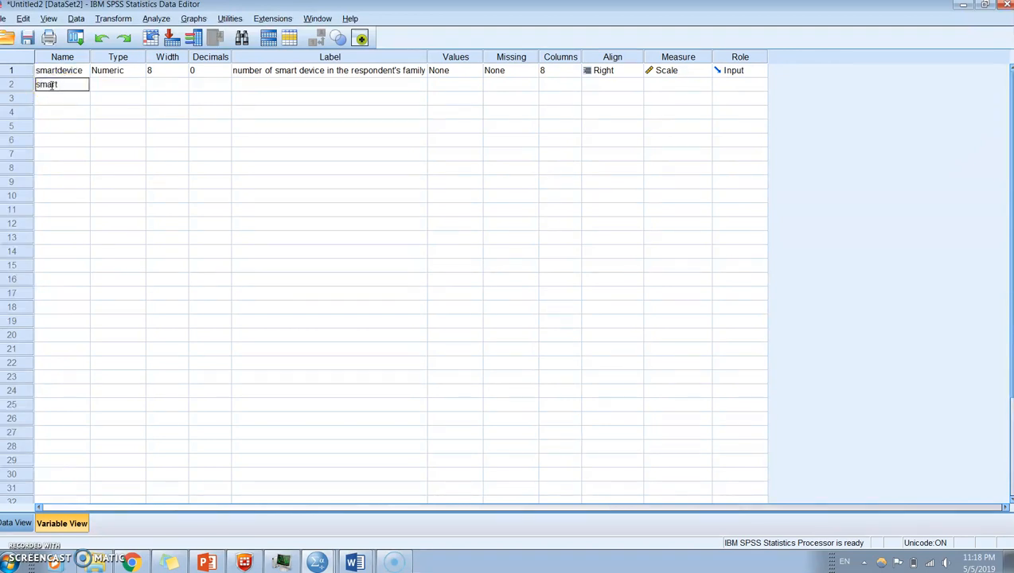
pyautogui.write(' device')
pyautogui.click(80, 118)
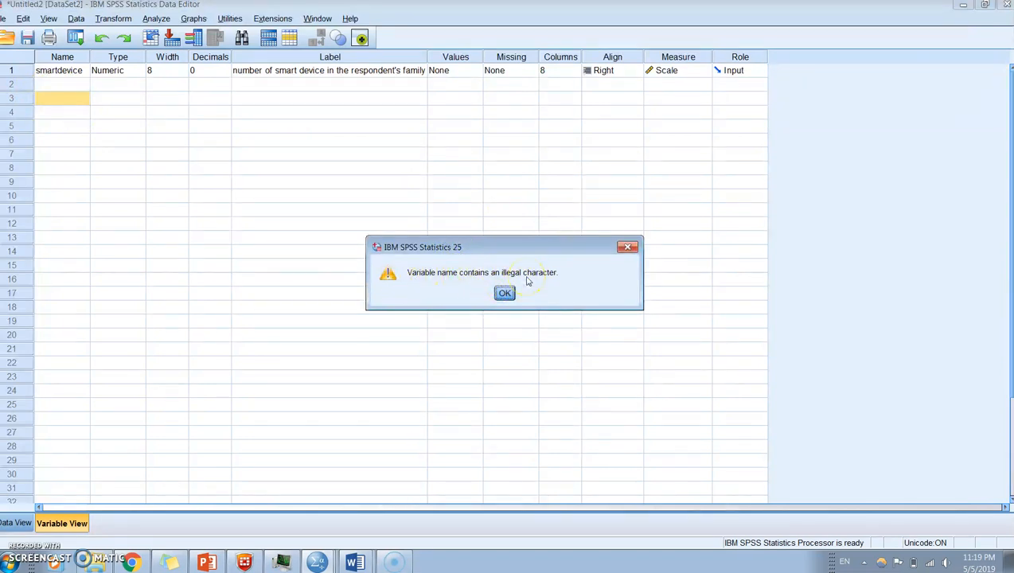
pyautogui.click(503, 293)
# - Add a second variable named smart_device, using an underscore, in row 2
pyautogui.click(71, 87)
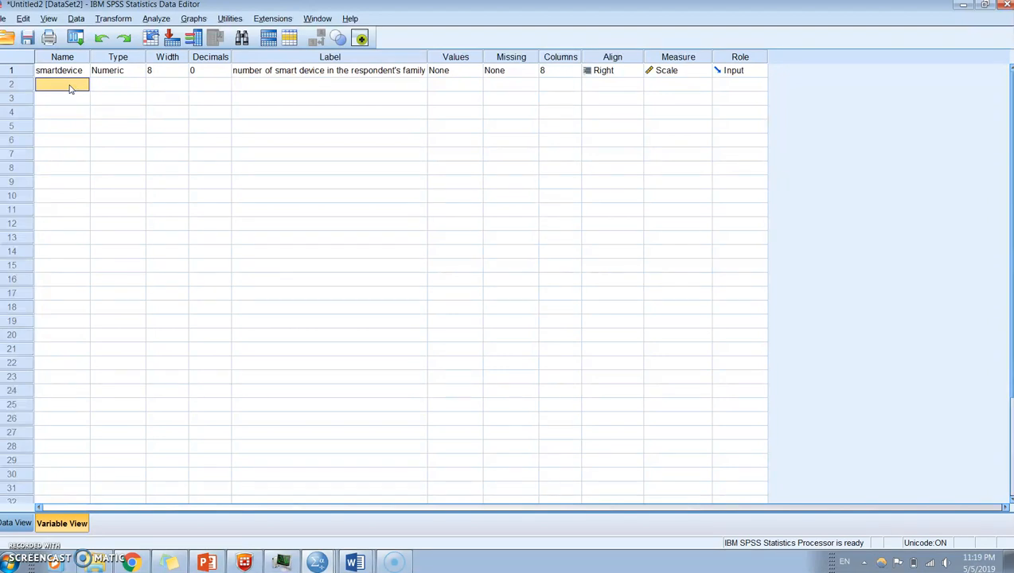
pyautogui.write('smart_device')
pyautogui.press('Return')
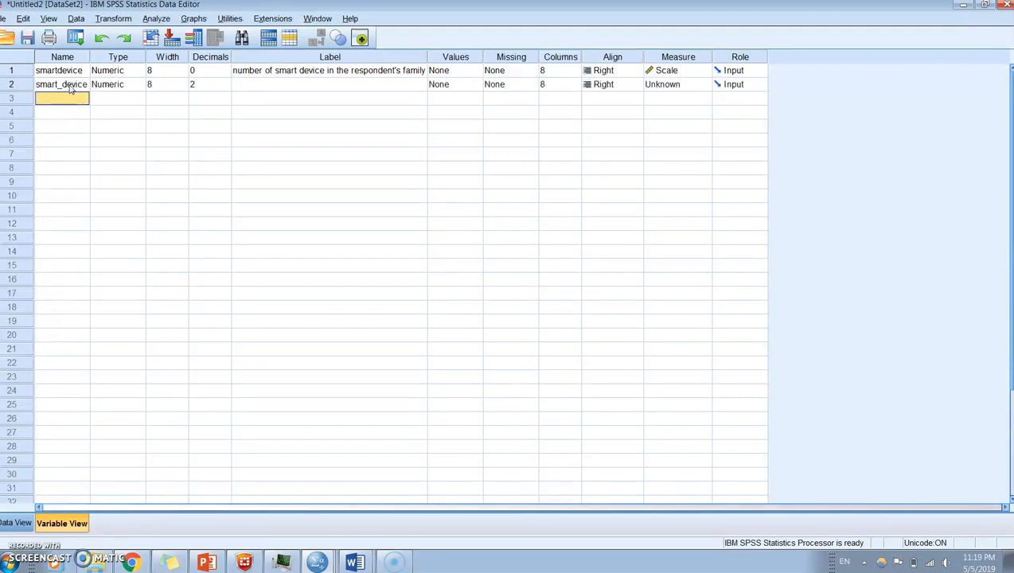
# - Jump from the smart_device variable definition to its data column and inspect the first two cells
pyautogui.click(70, 89)
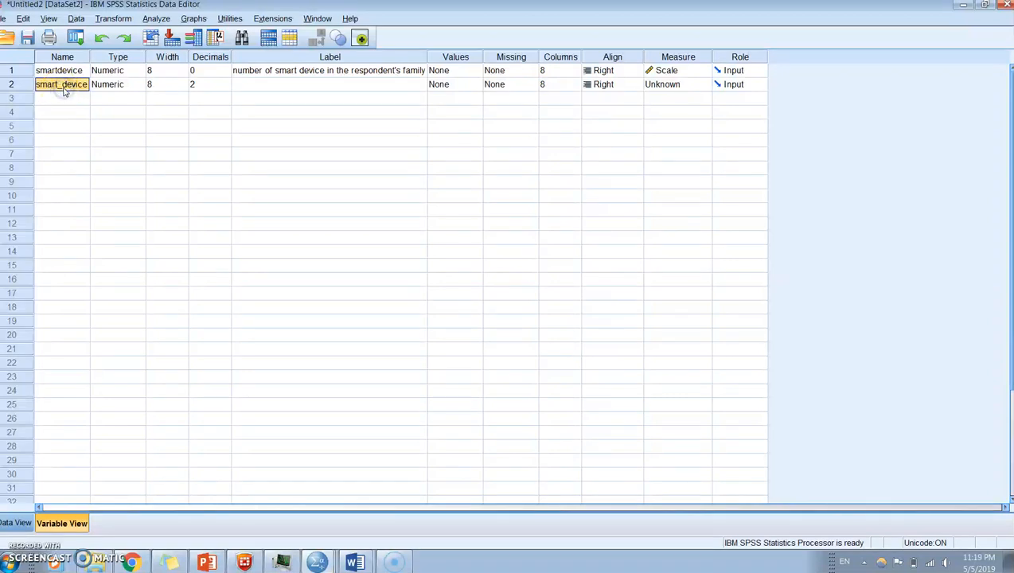
pyautogui.click(18, 85)
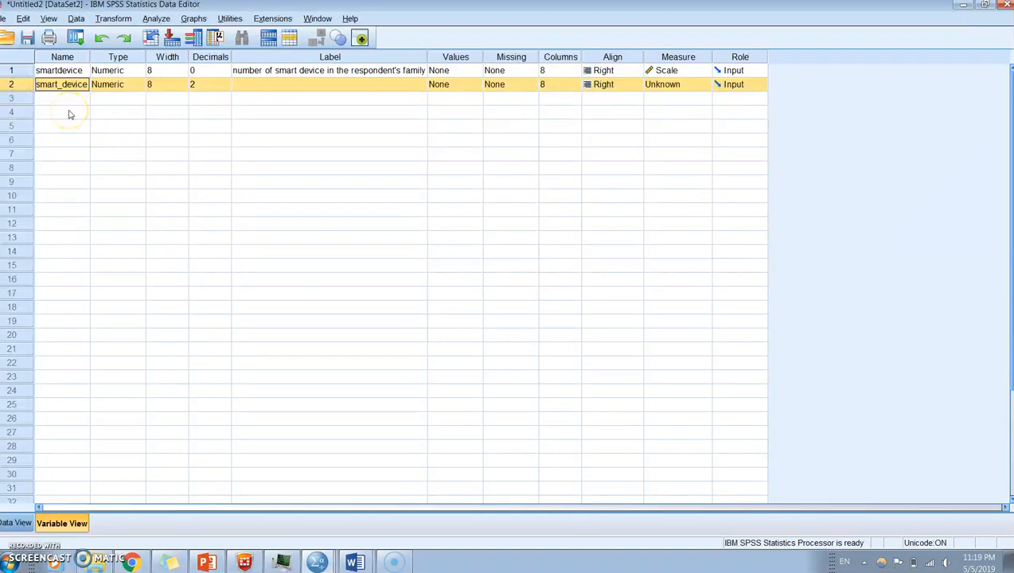
pyautogui.click(118, 196)
pyautogui.doubleClick(11, 85)
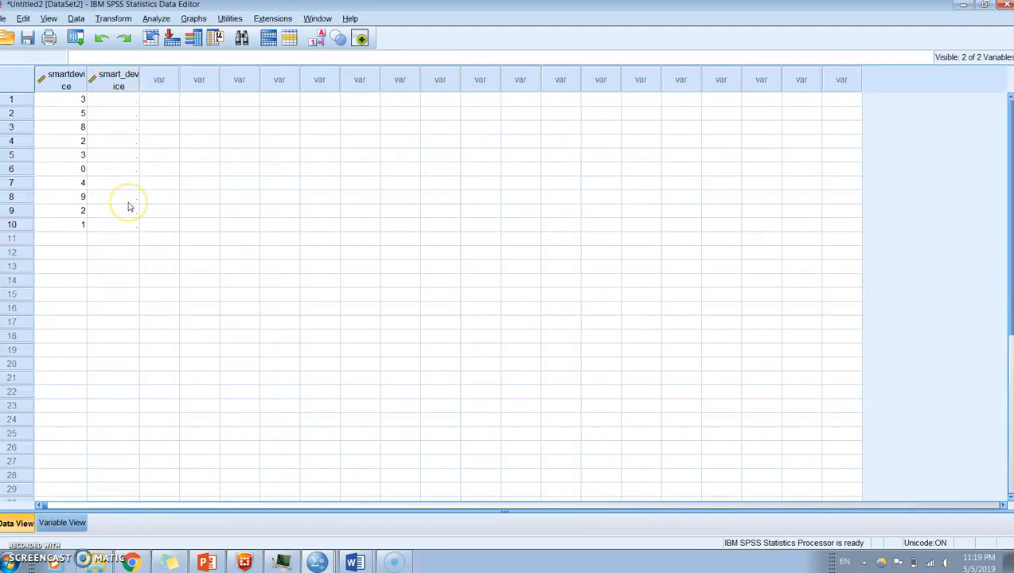
pyautogui.click(128, 99)
pyautogui.click(121, 113)
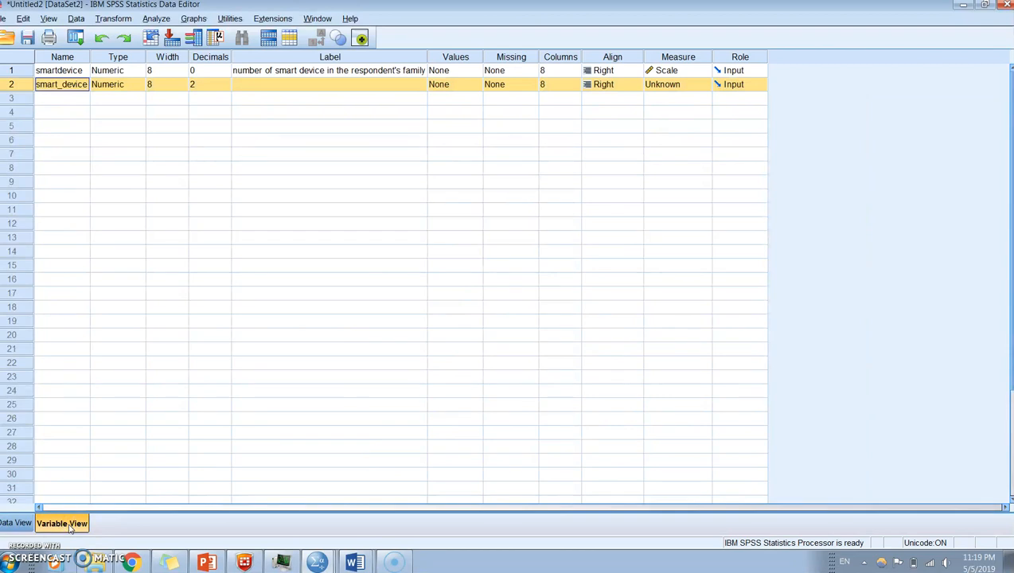
# - Switch to PowerPoint to reread the smartdevice exercise, and return to the Untitled2 data set in SPSS
pyautogui.click(206, 562)
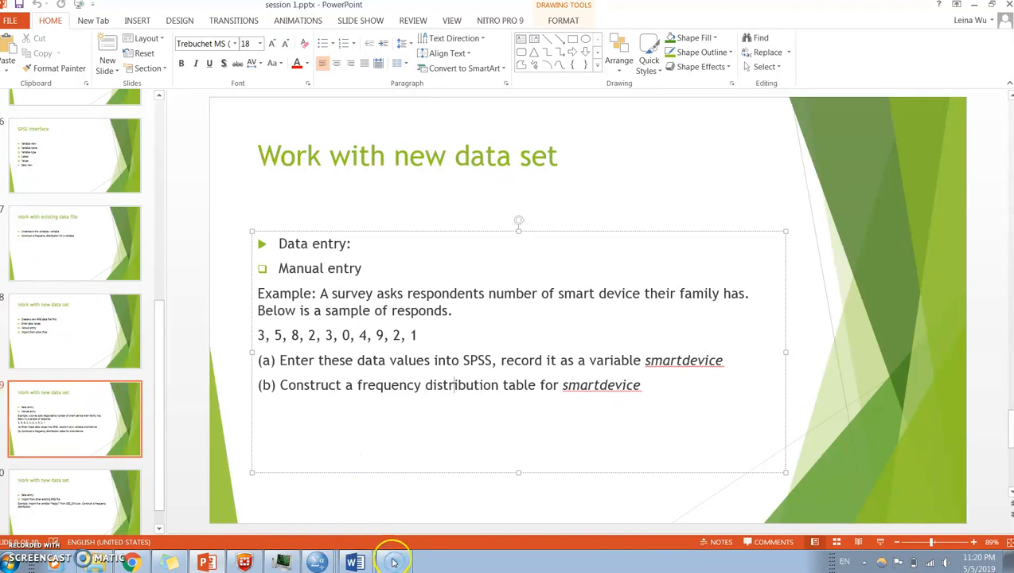
pyautogui.moveTo(324, 565)
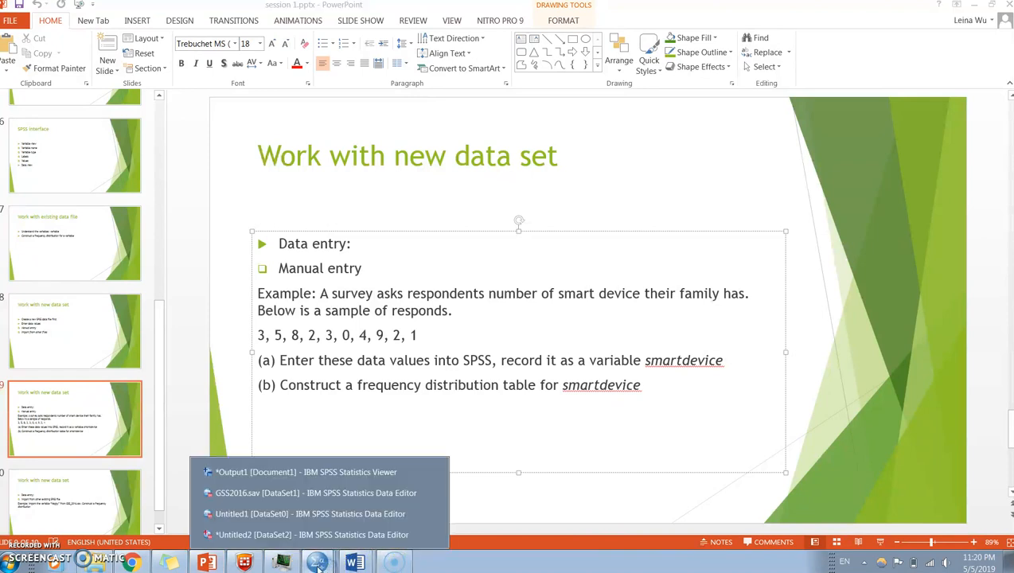
pyautogui.click(318, 534)
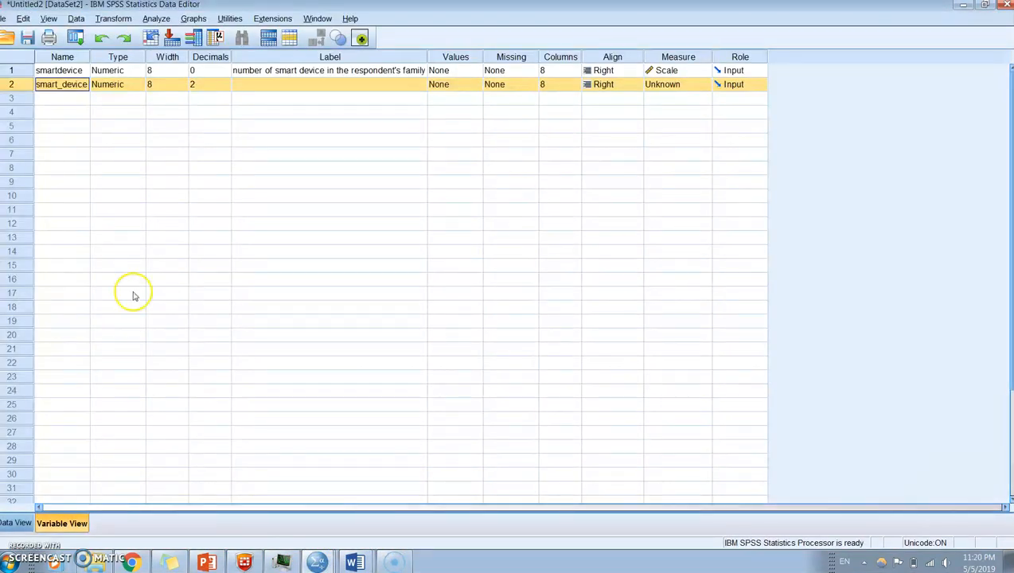
# - Run a Frequencies analysis on the number of smart devices variable from the data values of Untitled2
pyautogui.click(16, 524)
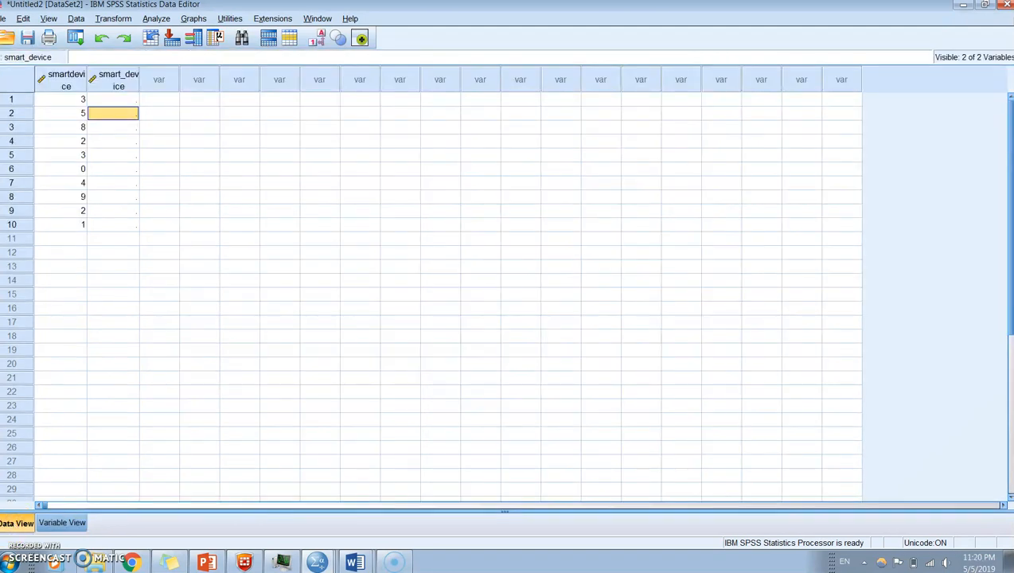
pyautogui.click(156, 19)
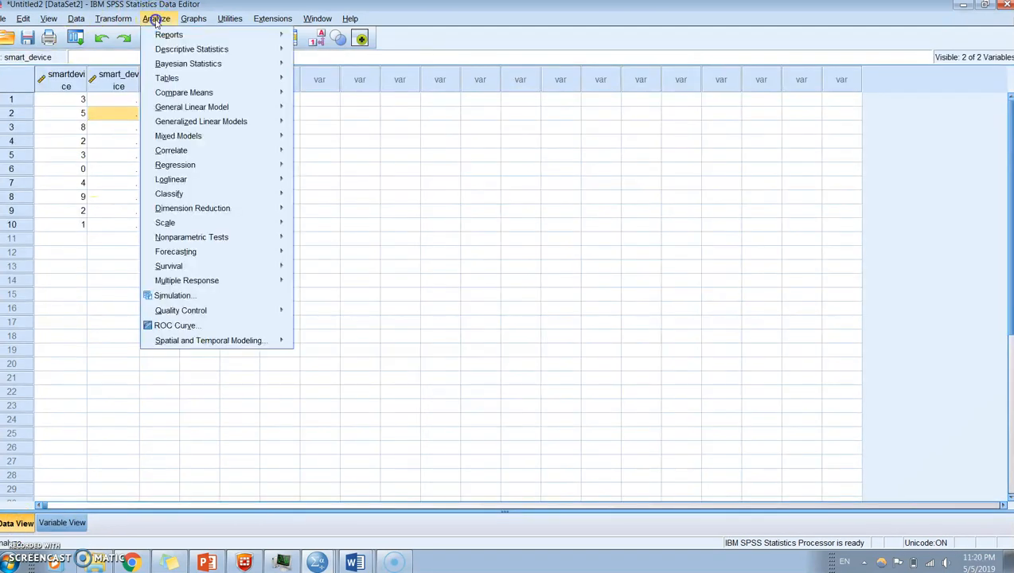
pyautogui.moveTo(168, 53)
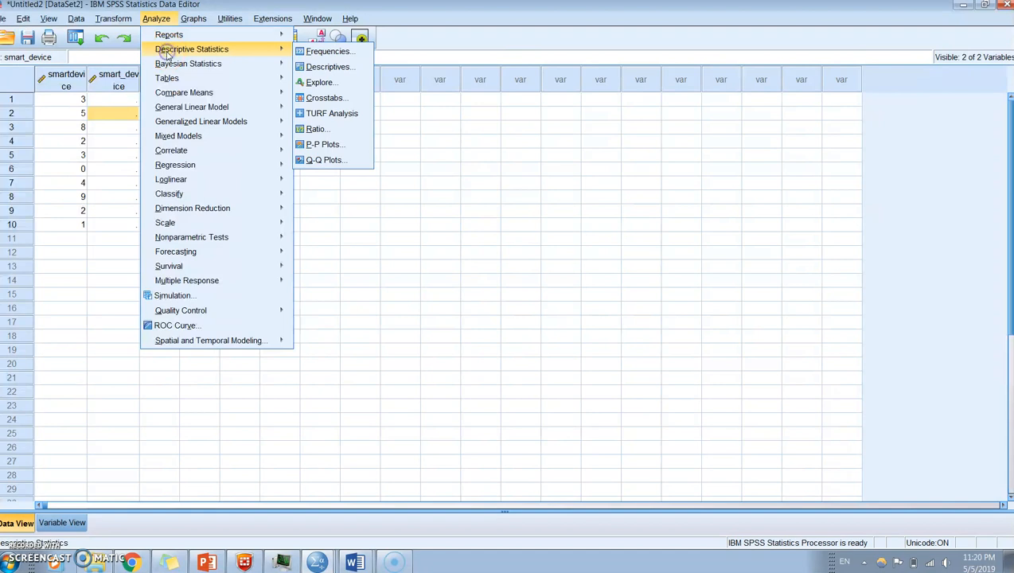
pyautogui.click(323, 54)
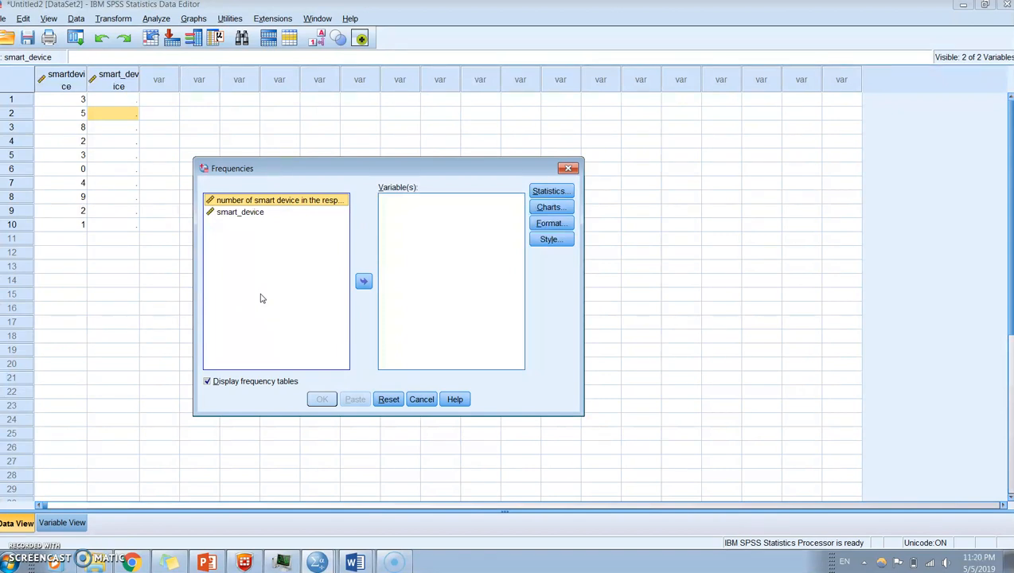
pyautogui.click(363, 281)
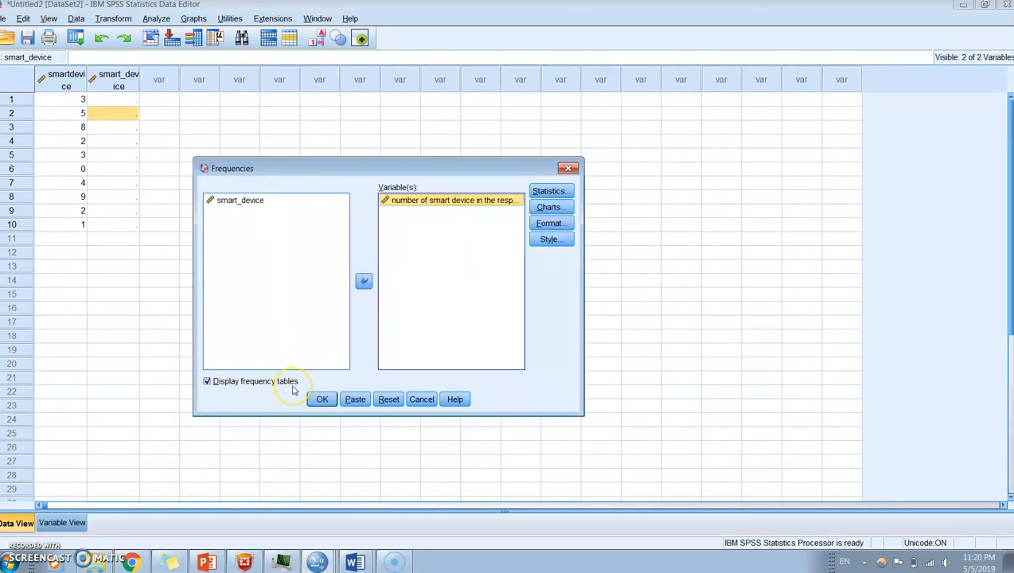
pyautogui.click(321, 399)
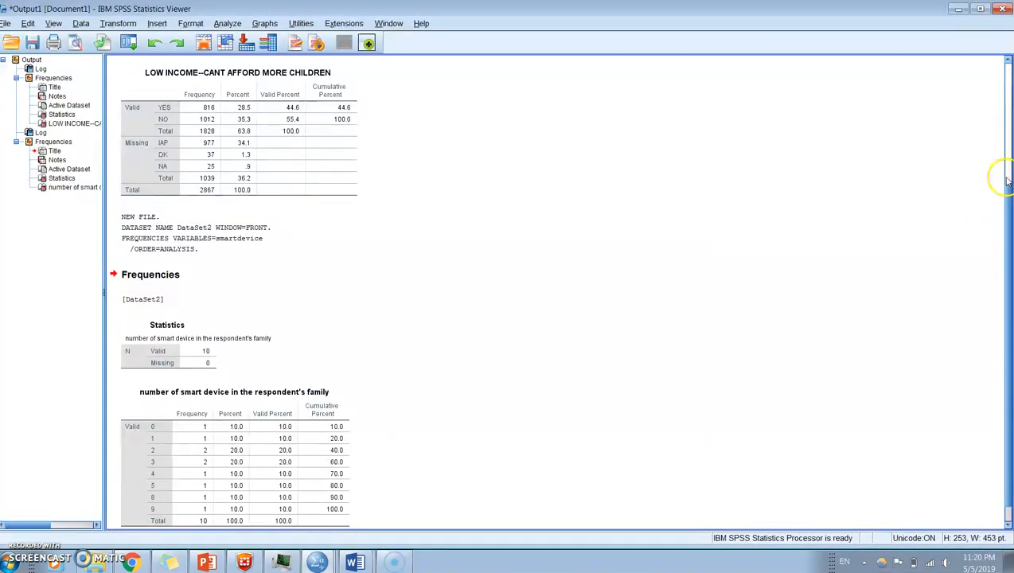
# - Examine the output for the smartdevice frequency distribution table, comparing its position with the earlier analysis
pyautogui.scroll(3, 1005, 203)
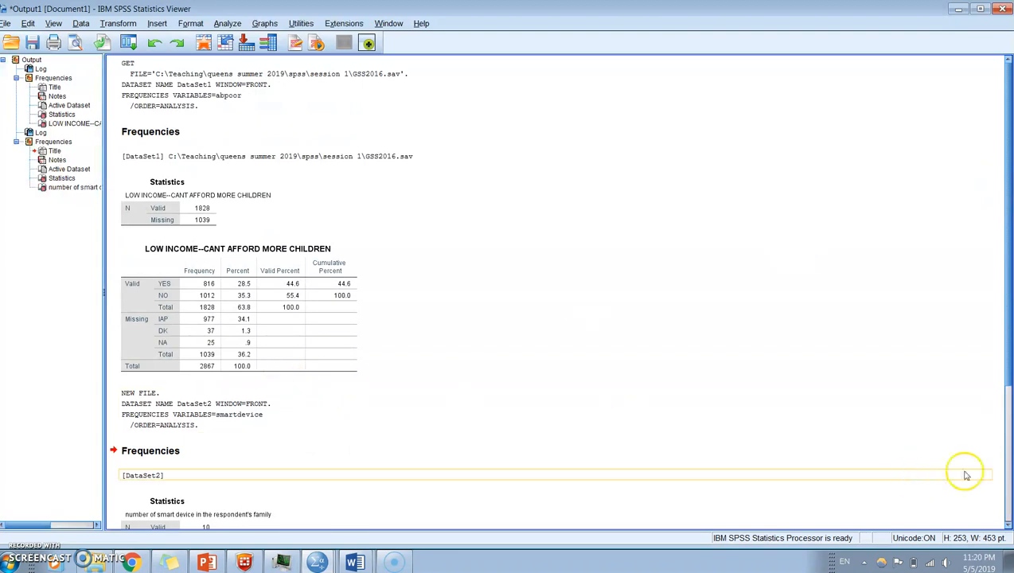
pyautogui.click(1008, 526)
pyautogui.click(1007, 526)
pyautogui.click(1008, 526)
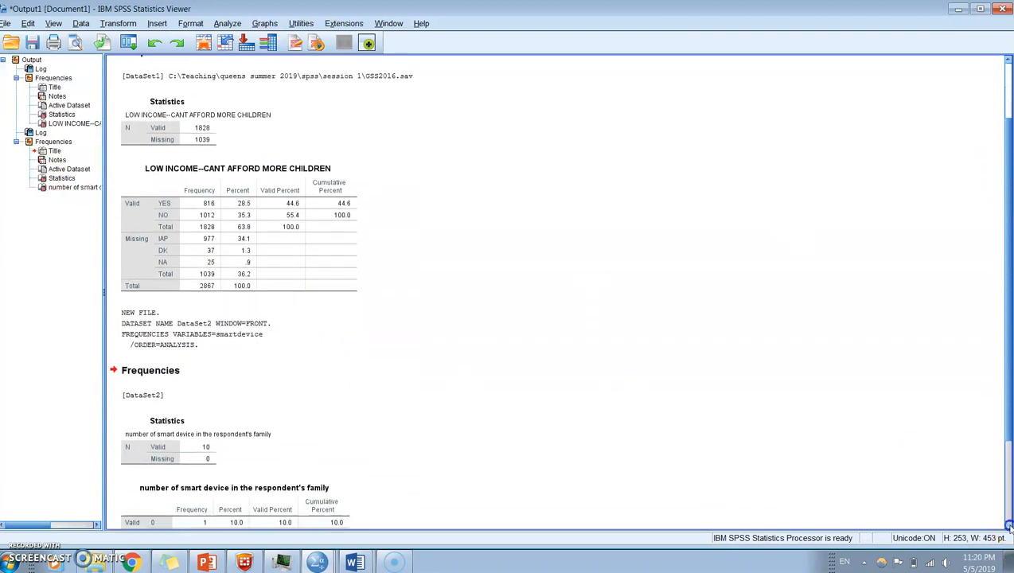
pyautogui.click(1008, 526)
pyautogui.click(1008, 526)
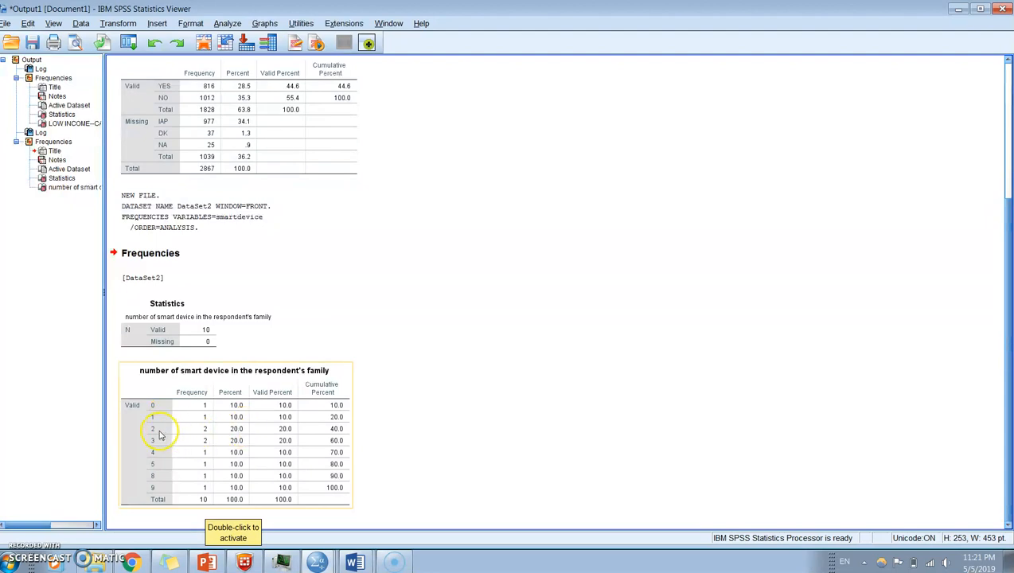
pyautogui.click(420, 407)
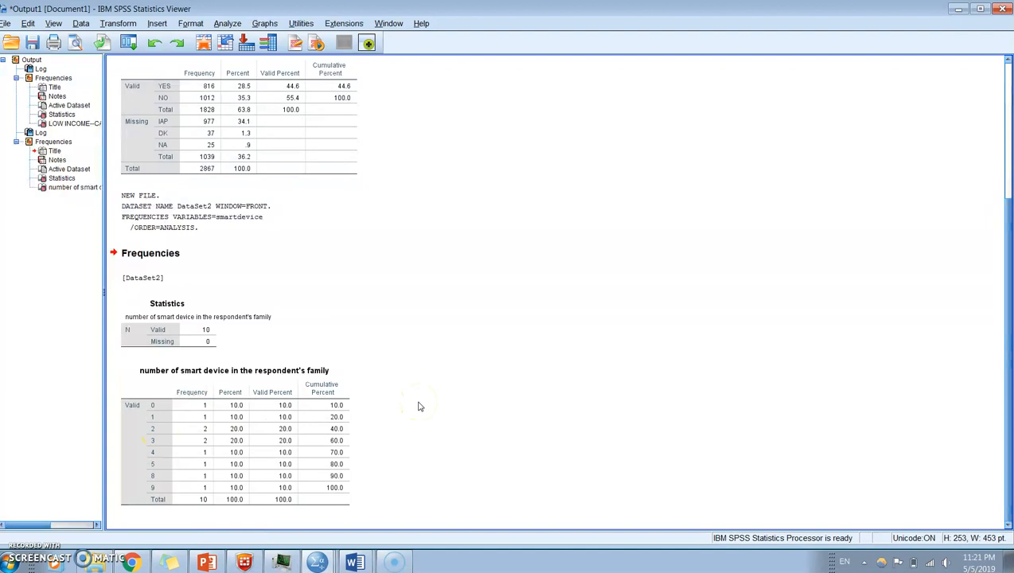
# - Switch to PowerPoint and read the last slide's example on importing the variable "Happy" from GSS_2016.sav
pyautogui.click(205, 563)
pyautogui.click(115, 515)
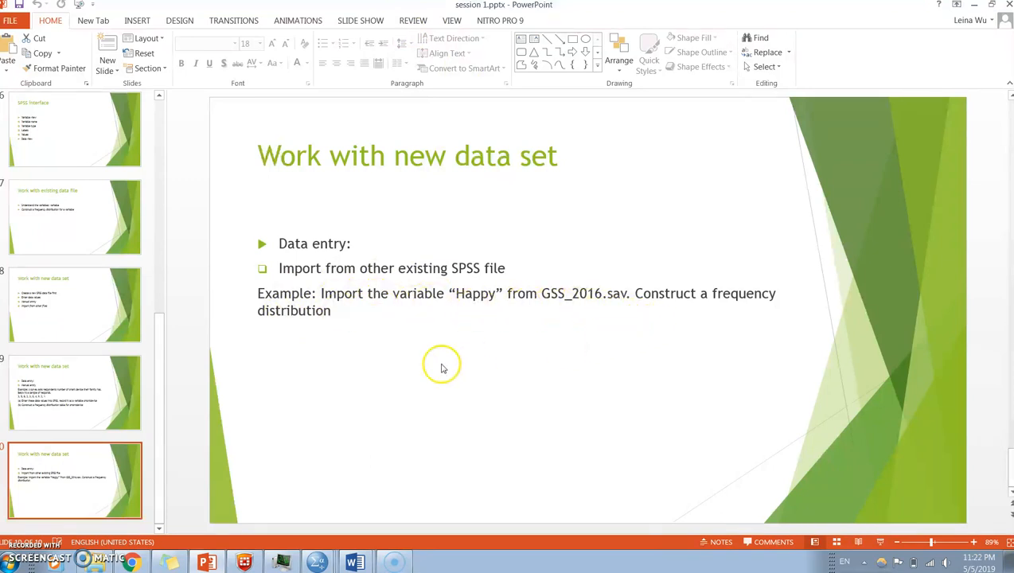
pyautogui.moveTo(398, 567)
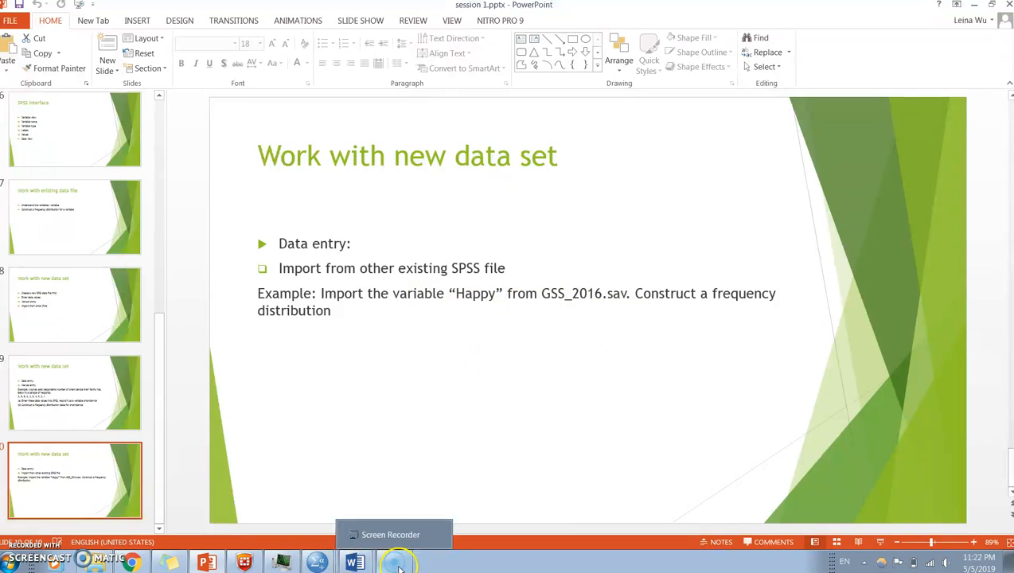
pyautogui.click(316, 564)
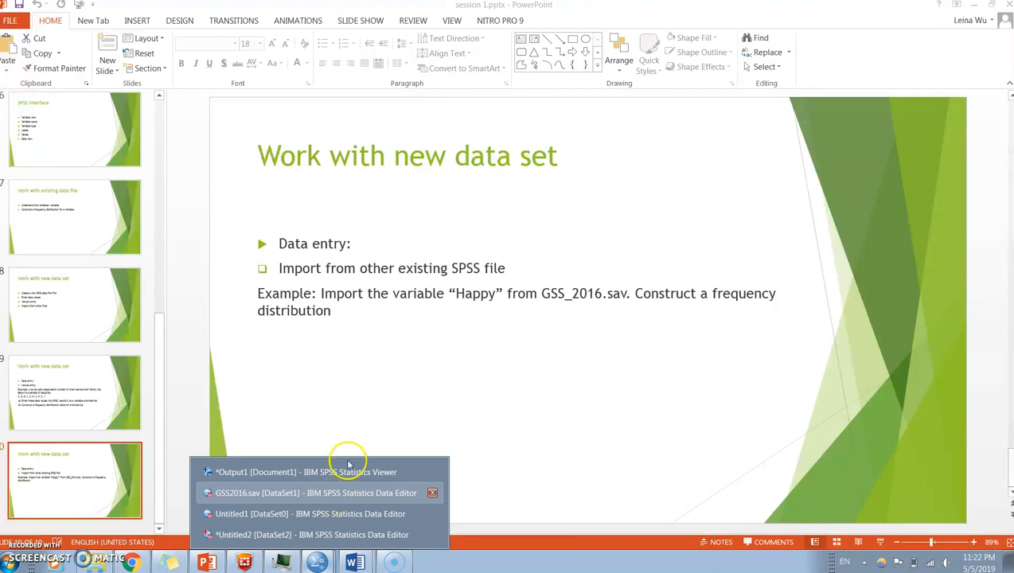
pyautogui.doubleClick(470, 293)
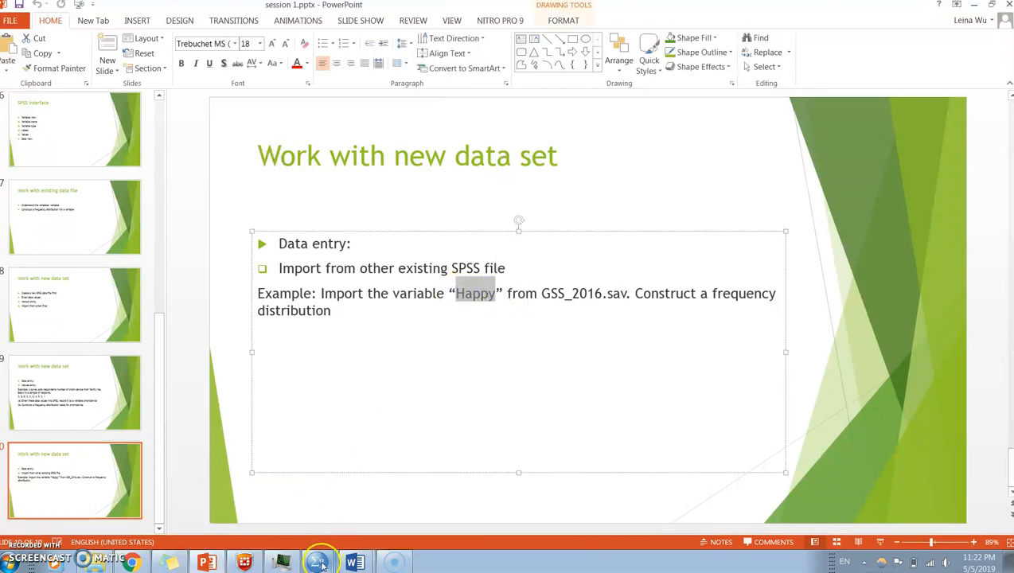
# - Switch to the GSS2016.sav data set in SPSS and show its variable definitions from the first row
pyautogui.moveTo(317, 562)
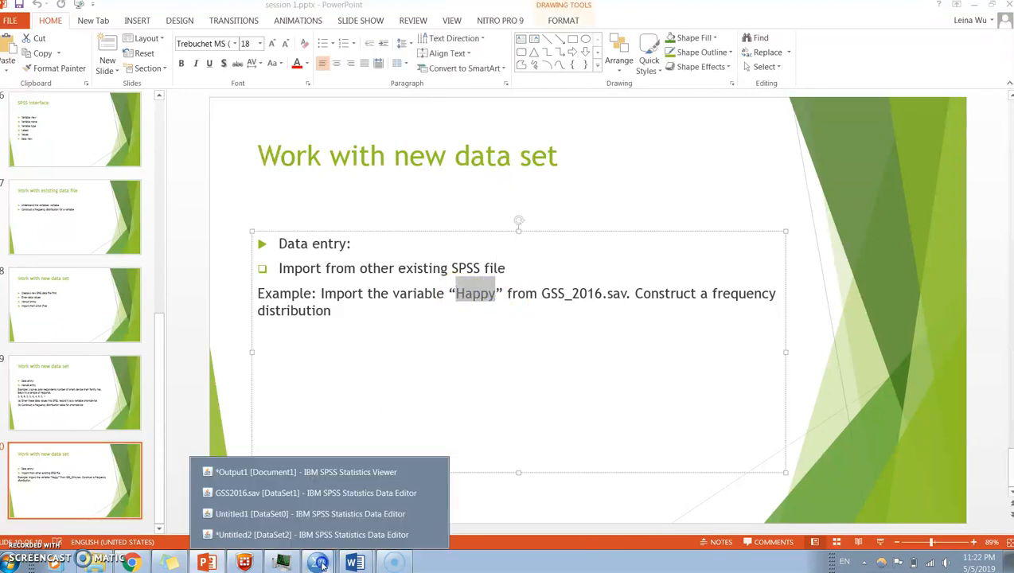
pyautogui.click(336, 494)
pyautogui.click(62, 524)
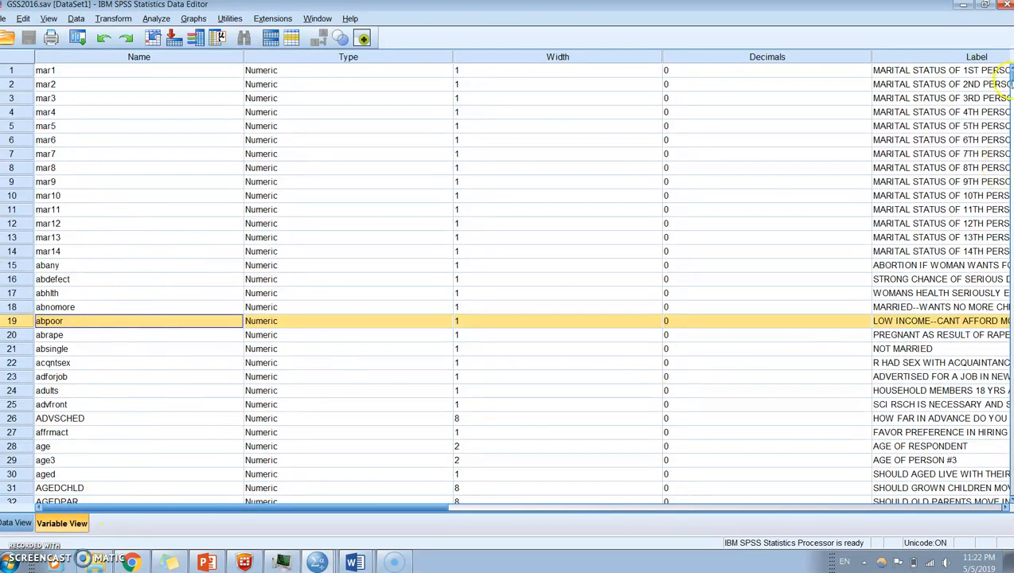
pyautogui.moveTo(1009, 79); pyautogui.dragTo(989, 70)
pyautogui.click(141, 58)
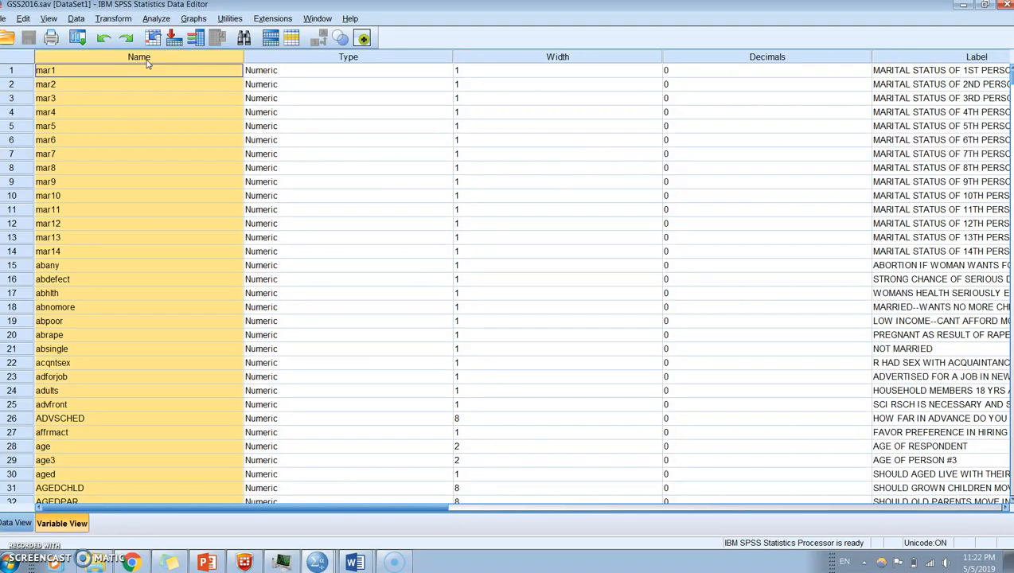
pyautogui.hotkey('ctrl', 'f')
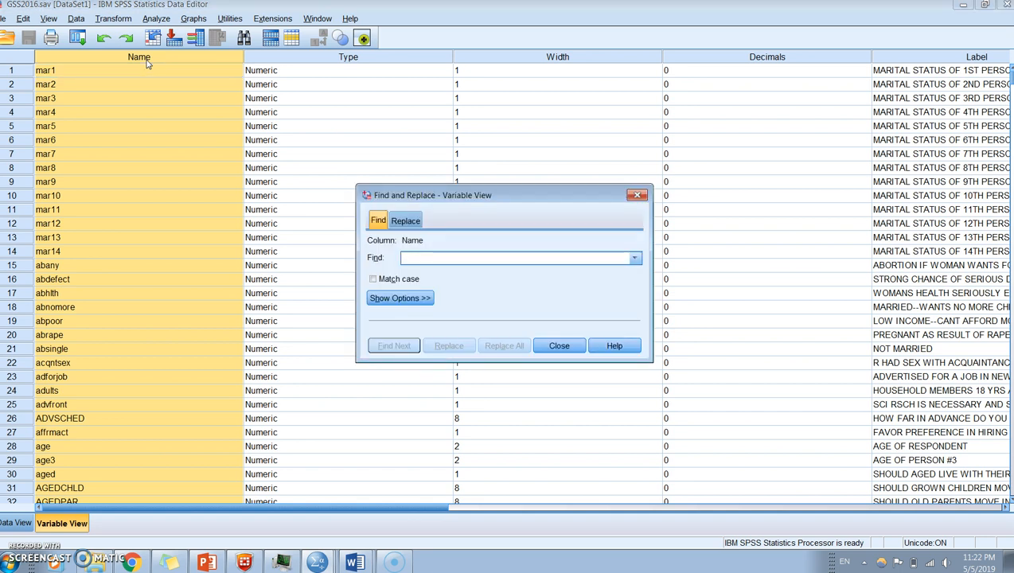
pyautogui.click(146, 63)
pyautogui.write('happy')
pyautogui.press('BackSpace')
pyautogui.press('BackSpace')
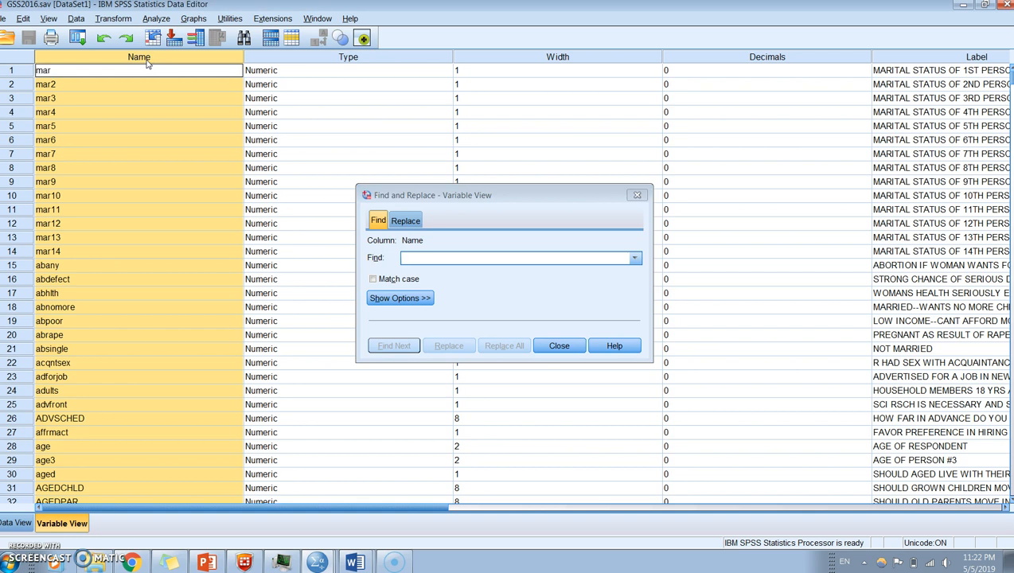
pyautogui.click(339, 131)
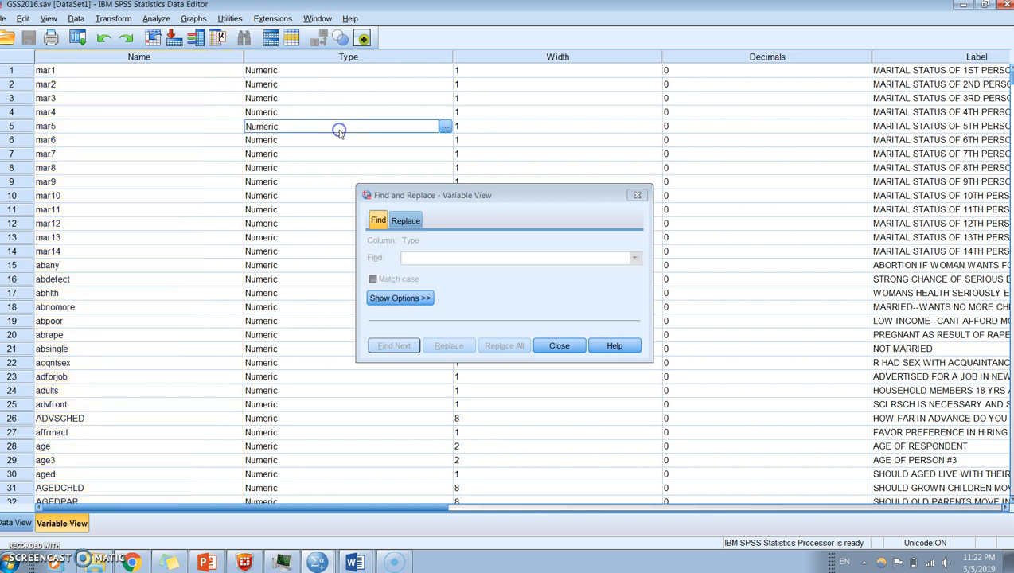
pyautogui.click(417, 257)
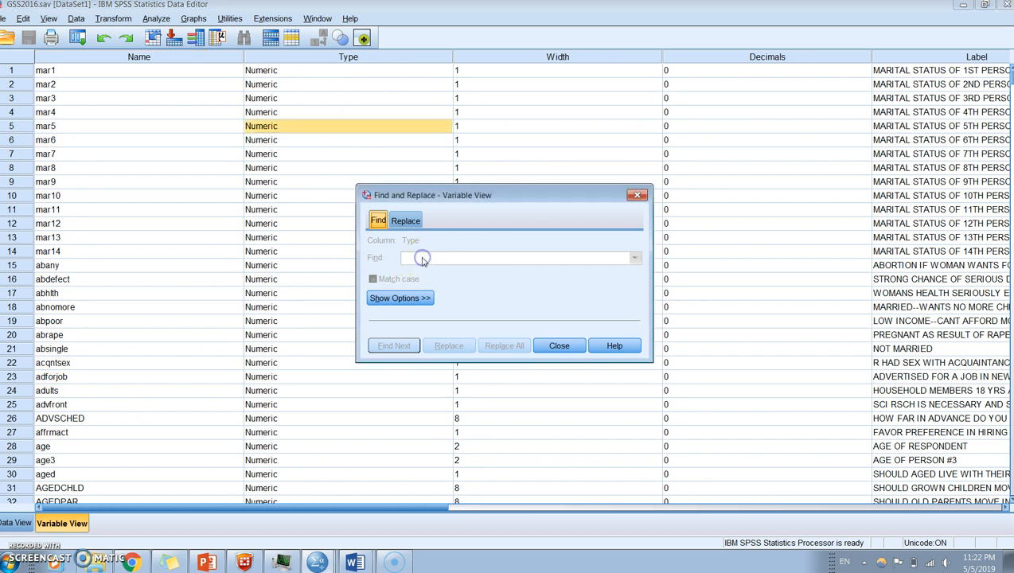
pyautogui.click(636, 195)
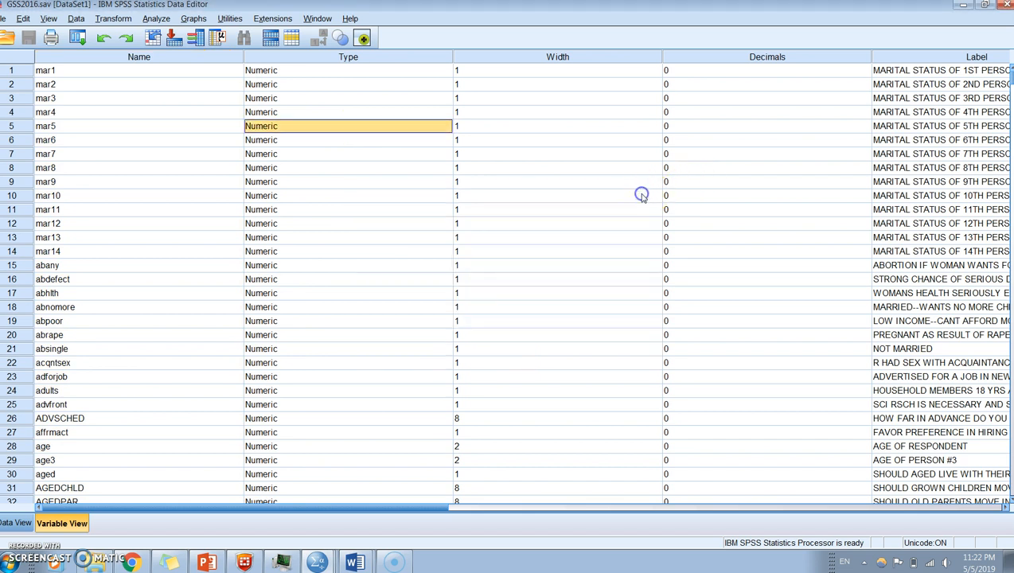
# - Search the variable names in GSS2016.sav for "happy" and close the search
pyautogui.click(178, 57)
pyautogui.hotkey('ctrl', 'f')
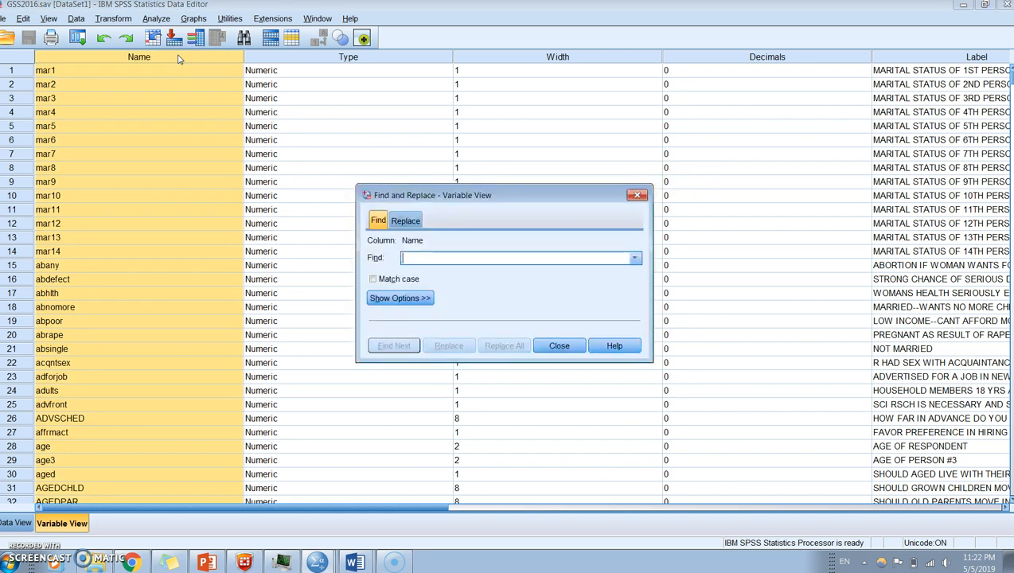
pyautogui.click(444, 258)
pyautogui.write('happy')
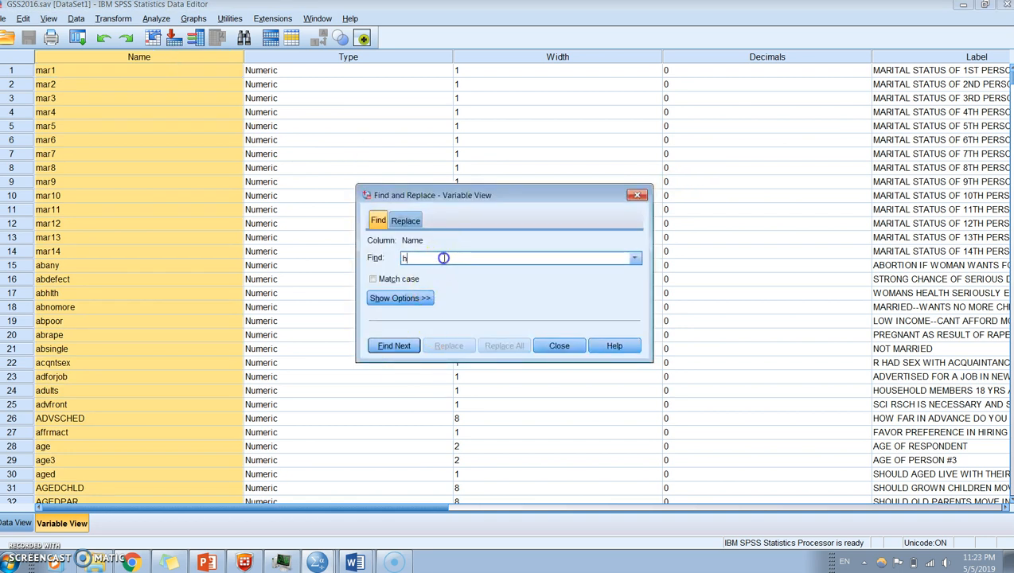
pyautogui.click(394, 346)
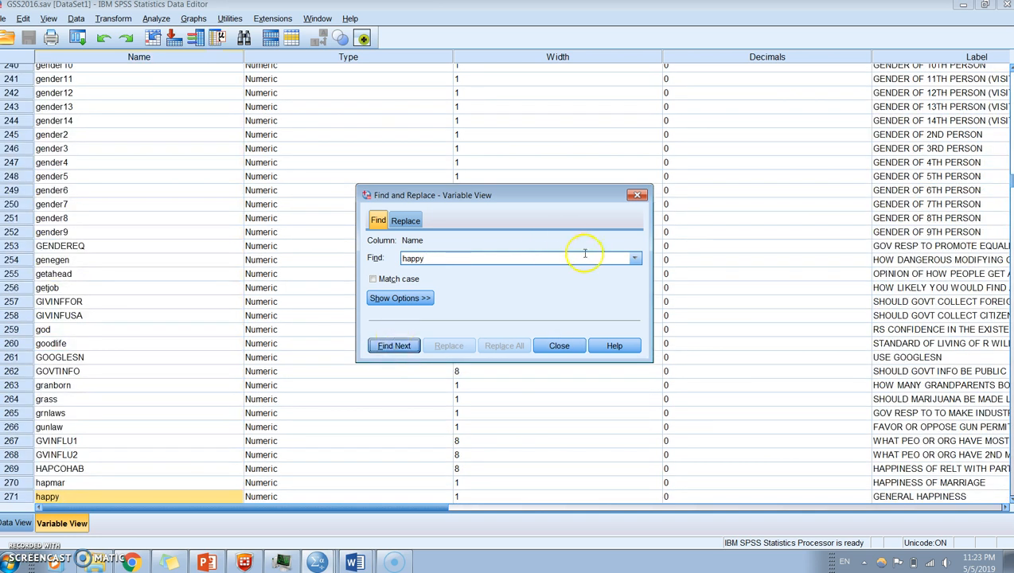
pyautogui.click(636, 195)
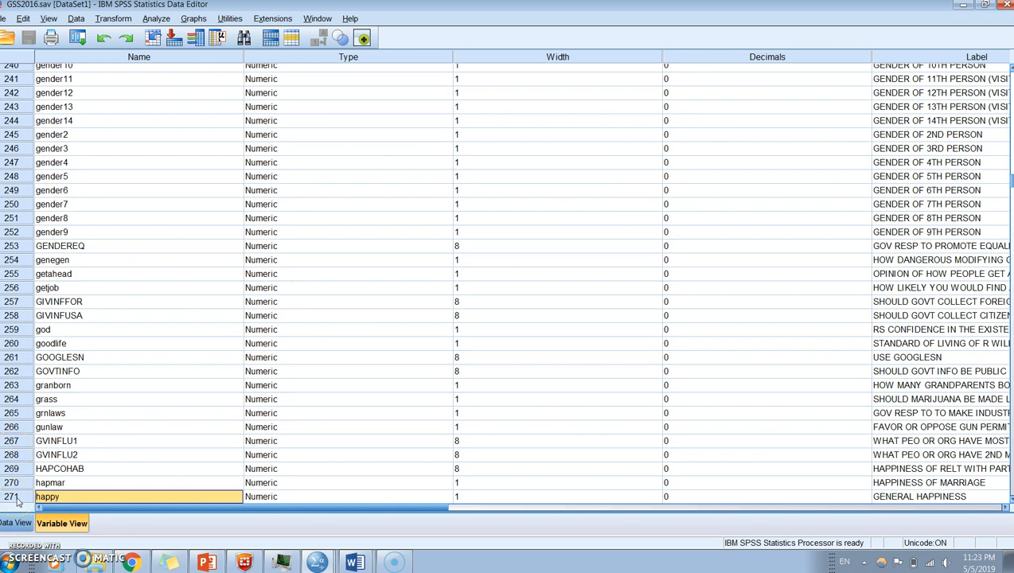
# - Inspect the label and value labels of the happy variable in row 271, leaving them unedited
pyautogui.click(635, 525)
pyautogui.click(1005, 509)
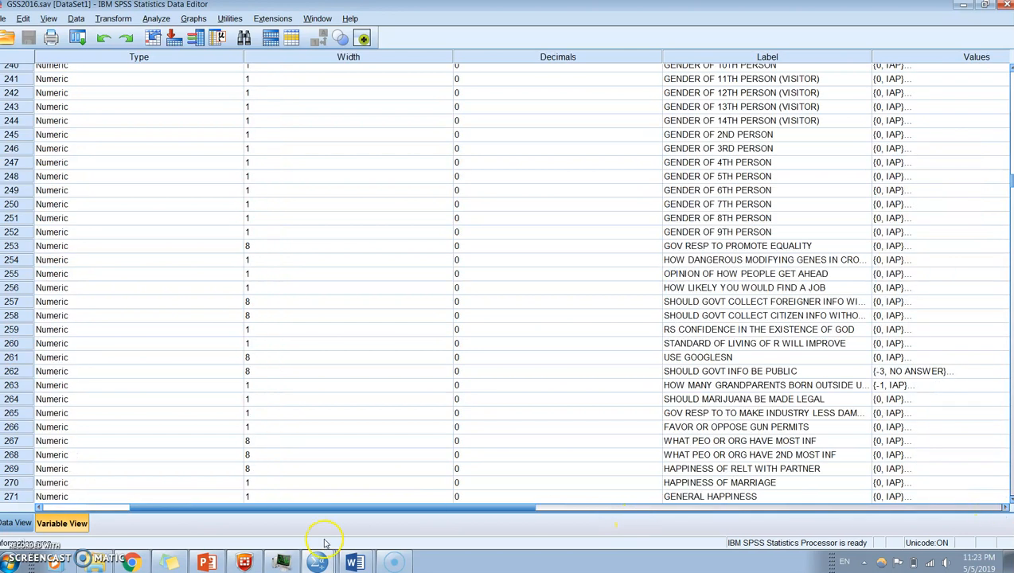
pyautogui.click(702, 496)
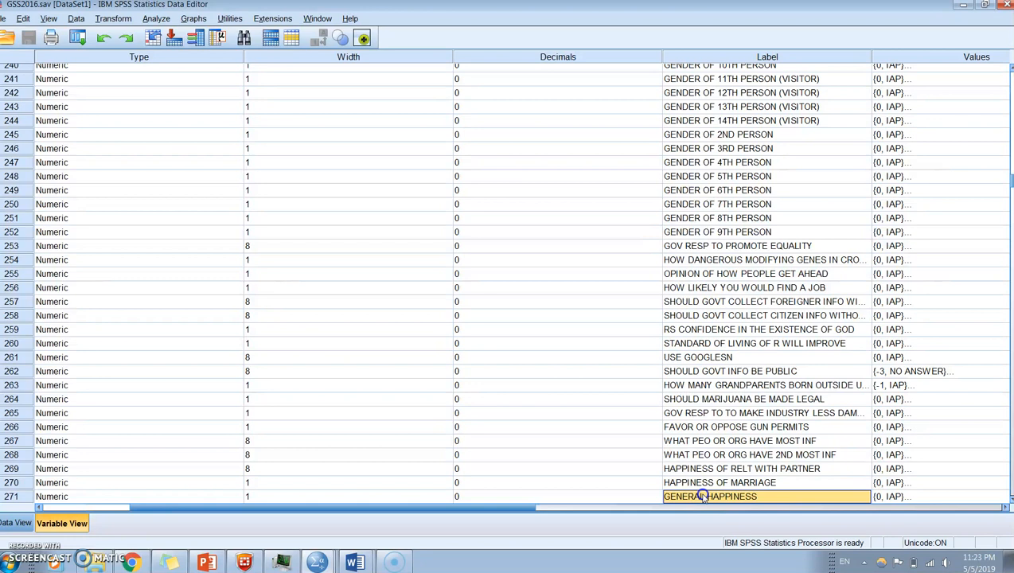
pyautogui.click(1005, 510)
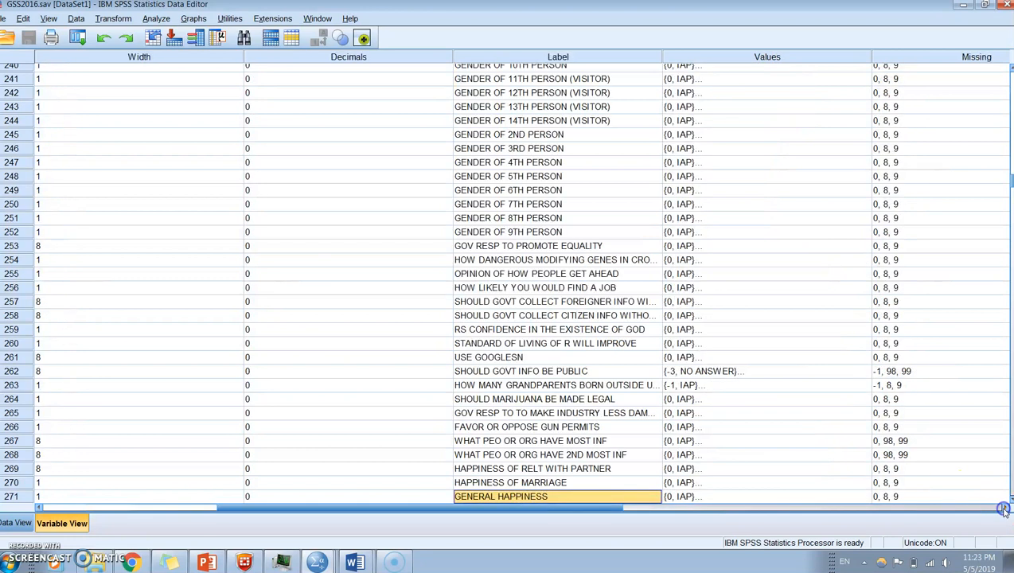
pyautogui.click(783, 496)
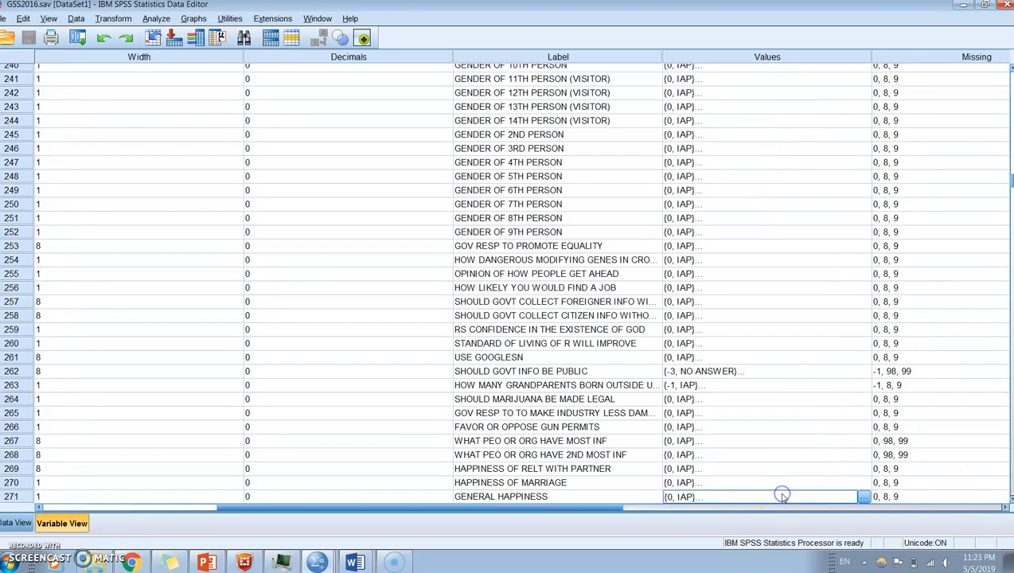
pyautogui.click(863, 497)
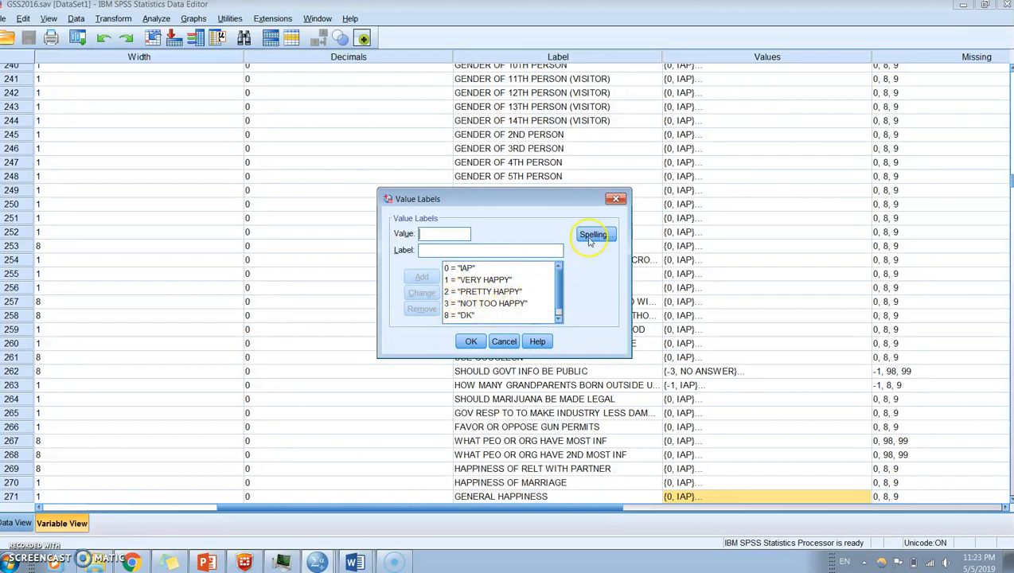
pyautogui.click(615, 198)
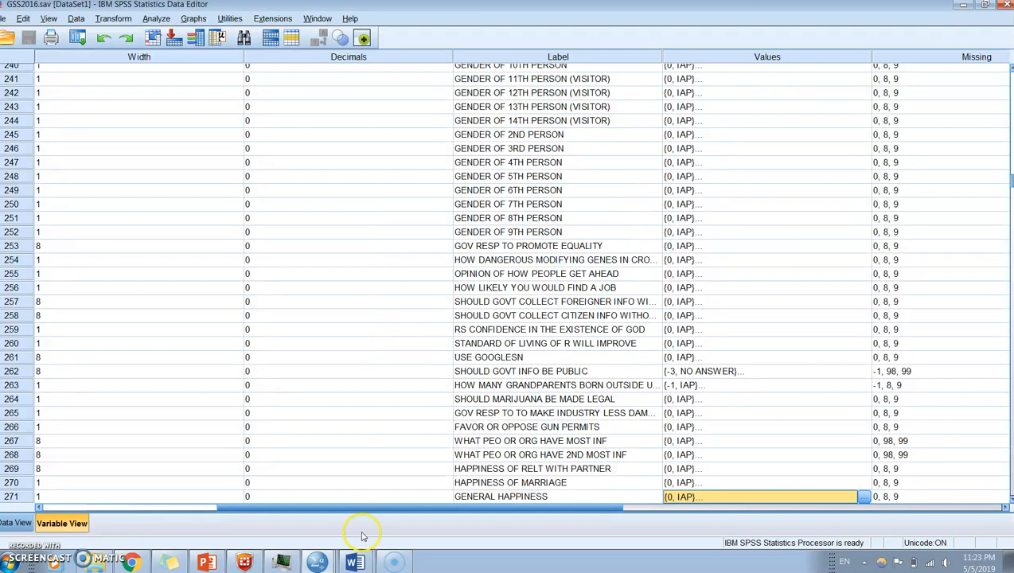
# - Go from the happy variable's definition in row 271 to its column in the data of GSS2016.sav
pyautogui.moveTo(357, 507); pyautogui.dragTo(162, 518)
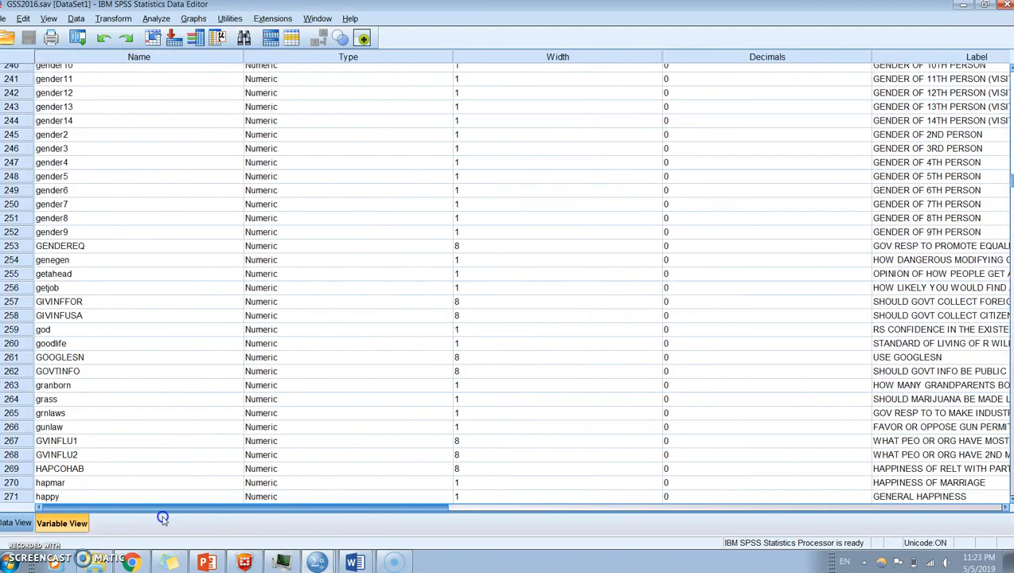
pyautogui.click(17, 496)
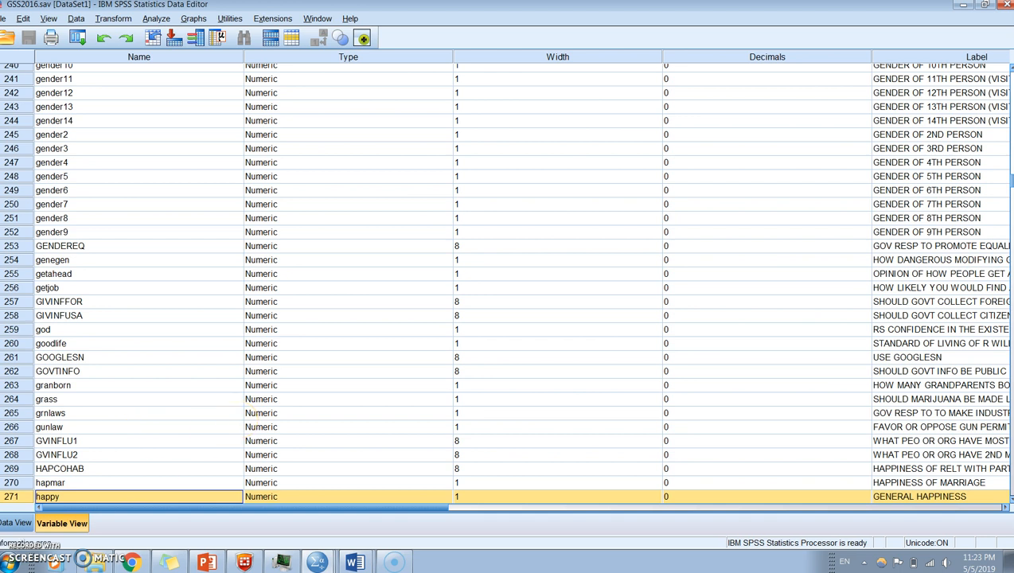
pyautogui.doubleClick(17, 498)
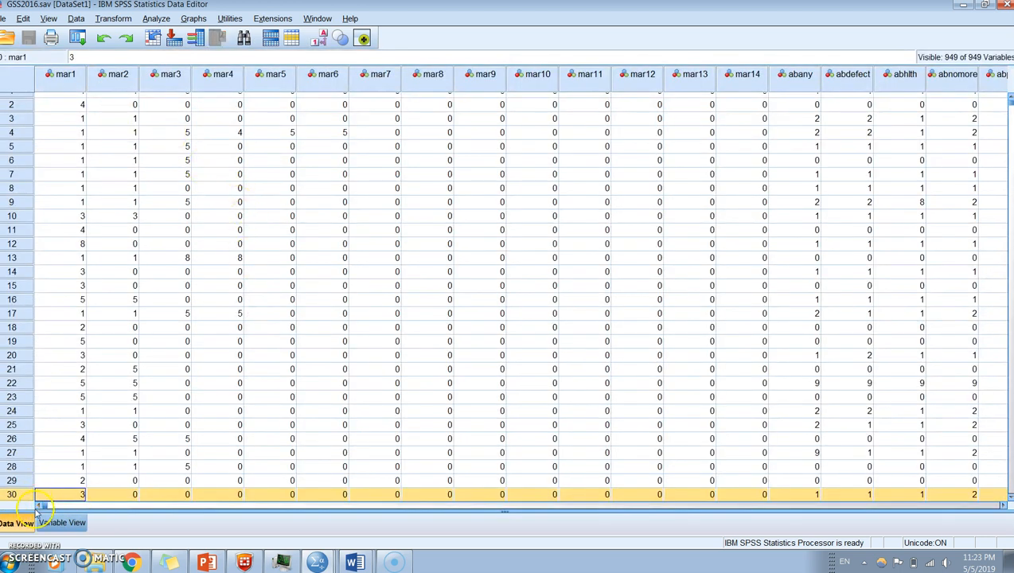
pyautogui.click(62, 524)
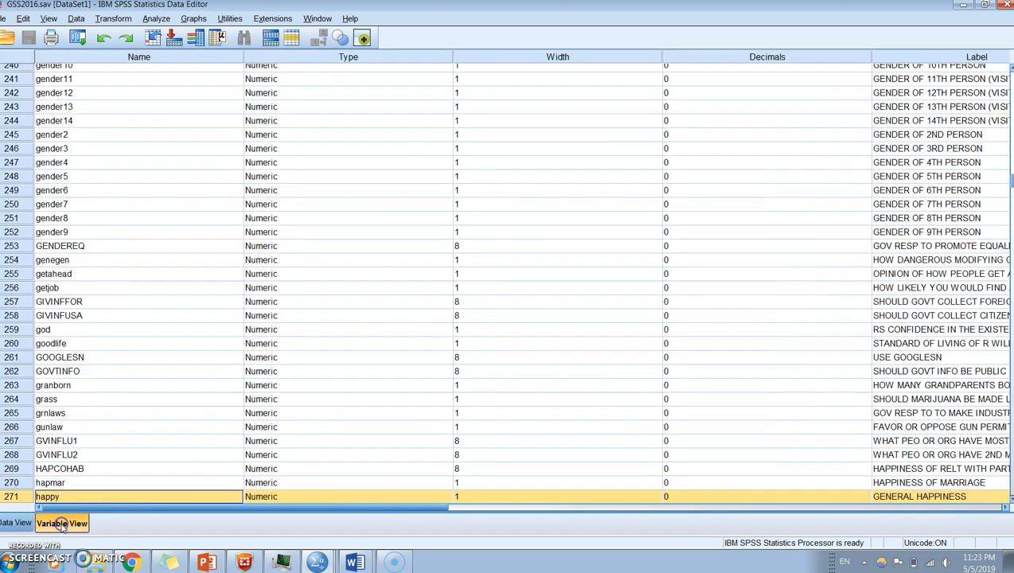
pyautogui.doubleClick(16, 499)
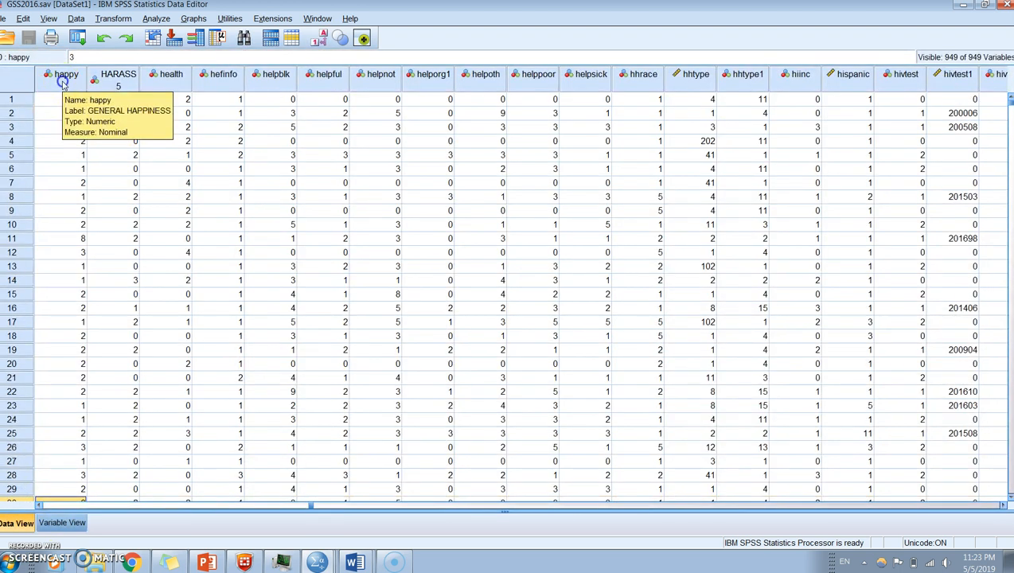
# - Copy the entire happy column of GSS2016.sav together with its variable labels
pyautogui.click(64, 85)
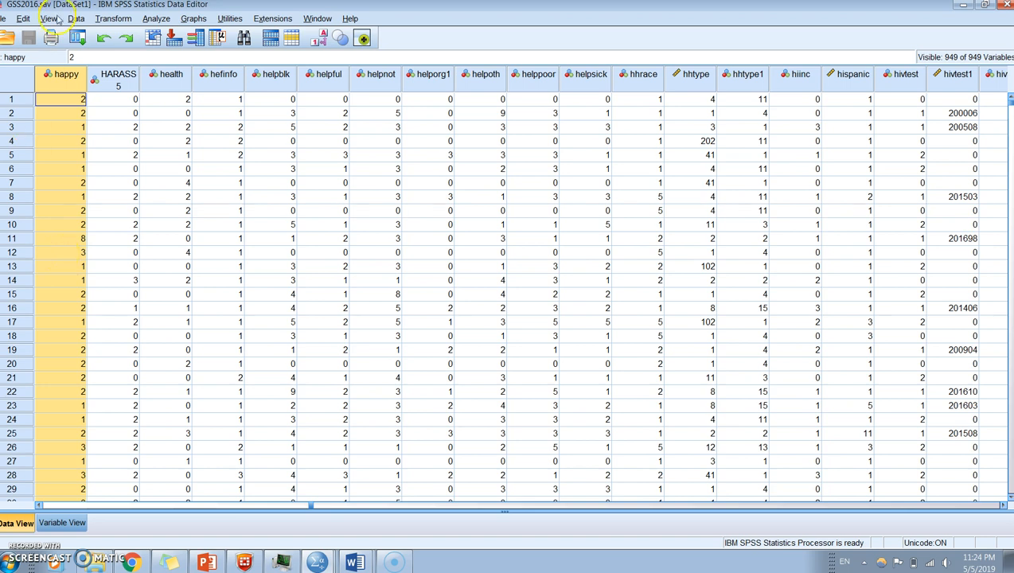
pyautogui.click(25, 18)
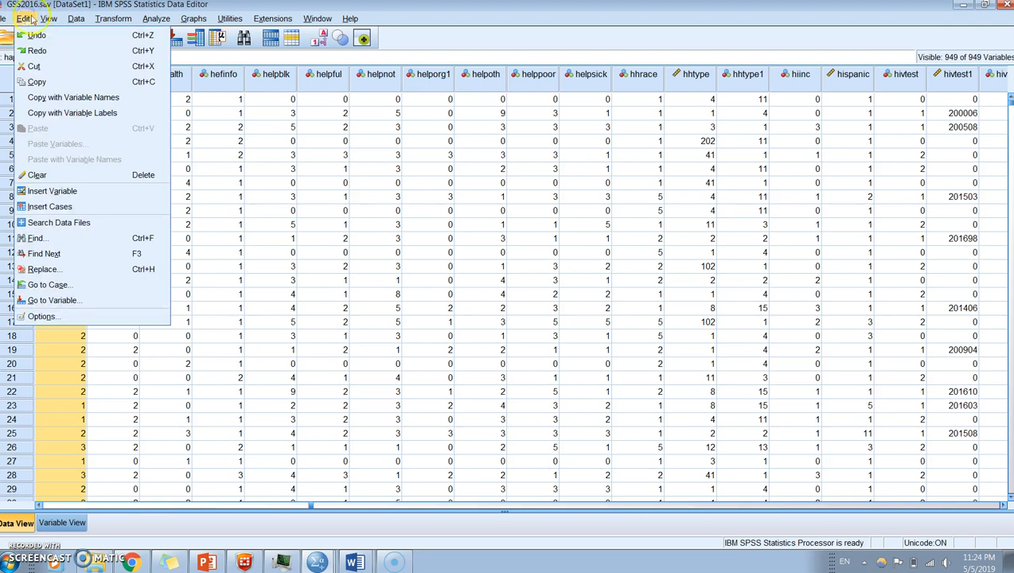
pyautogui.click(38, 117)
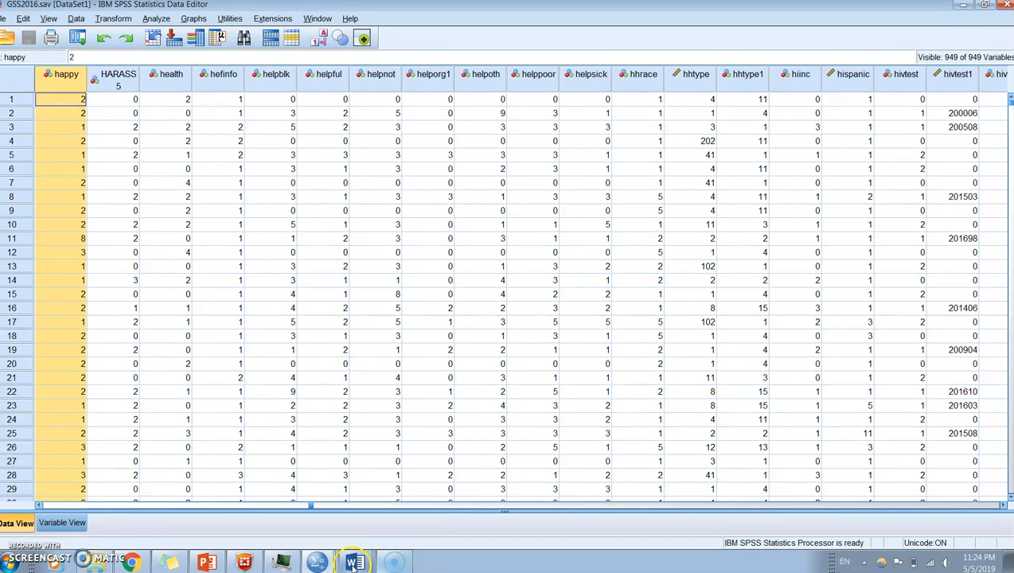
# - Switch to the Untitled2 data set and paste the copied happy variable into the first empty column after smart_device
pyautogui.click(318, 562)
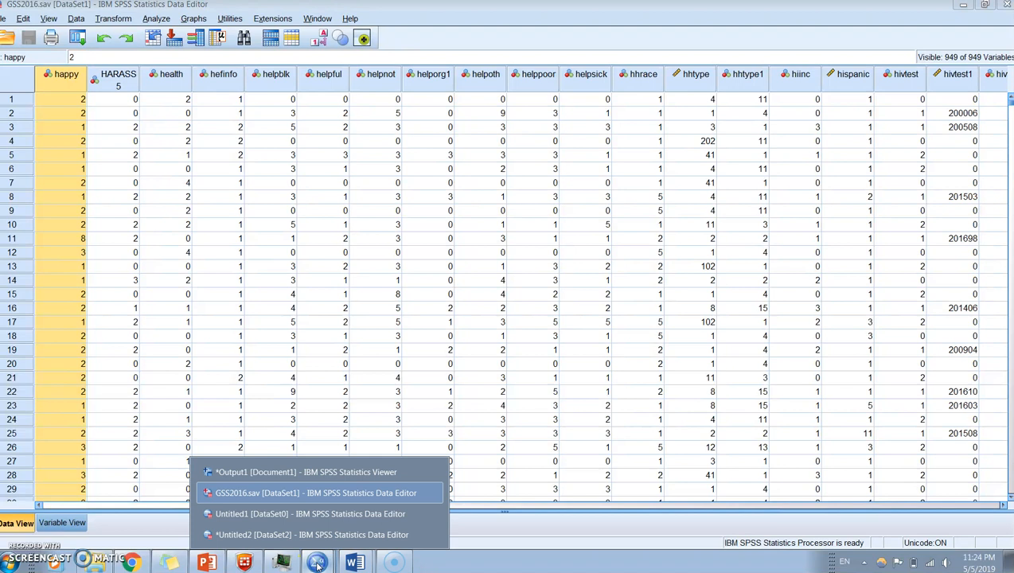
pyautogui.click(254, 534)
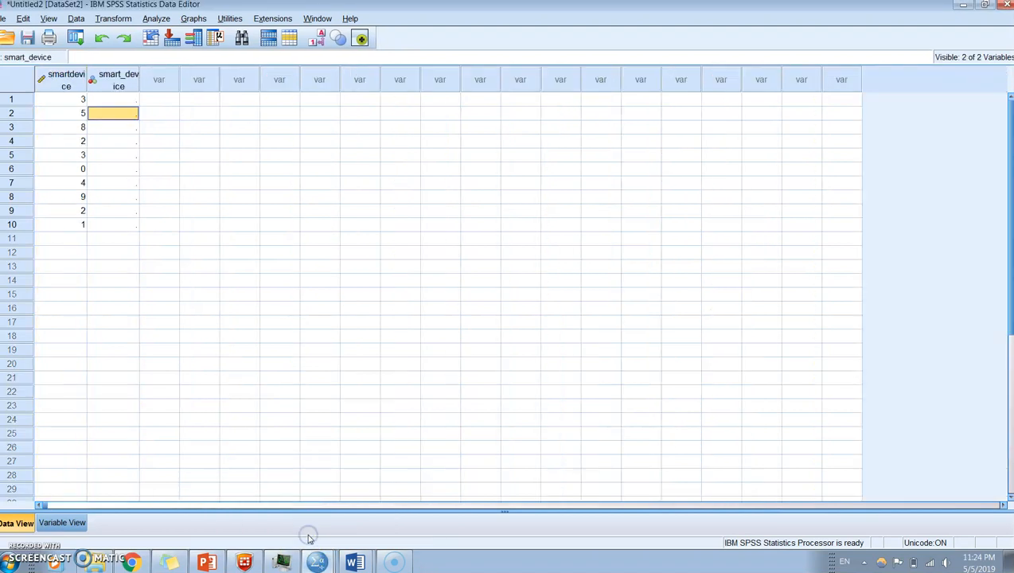
pyautogui.click(159, 81)
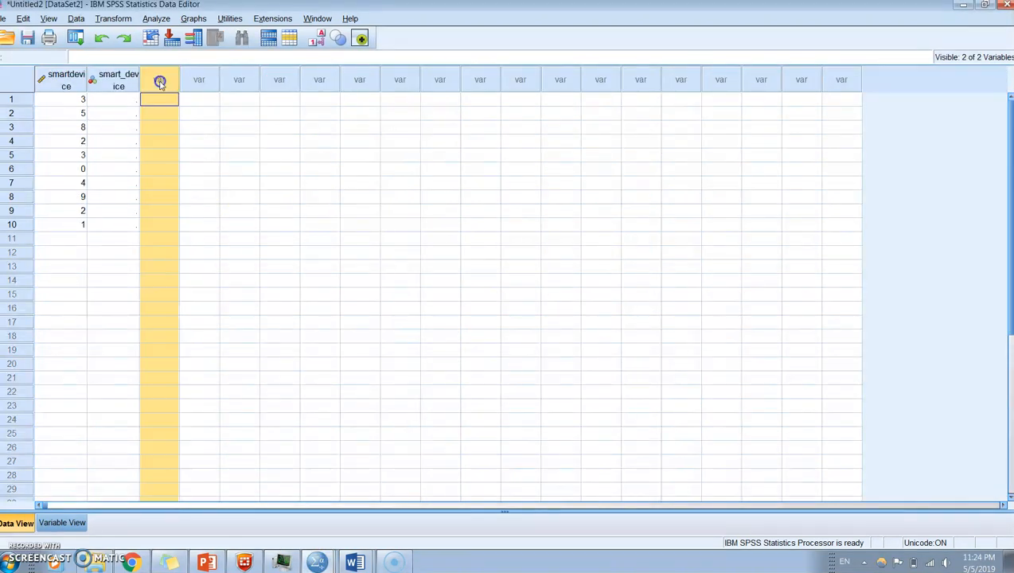
pyautogui.rightClick(160, 83)
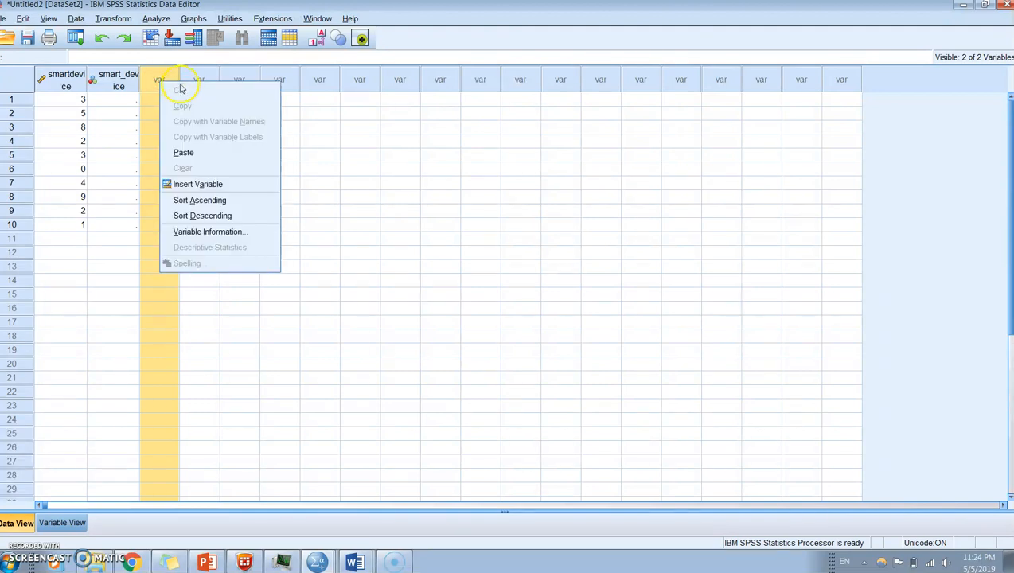
pyautogui.click(191, 153)
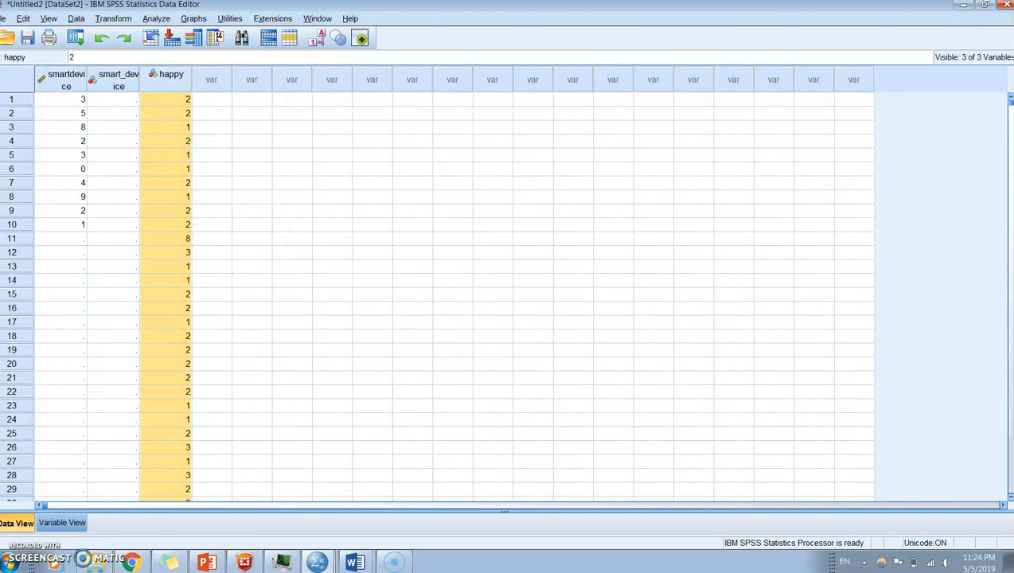
# - Check the pasted happy variable's data rows and its value labels in Untitled2, leaving the definitions unedited
pyautogui.click(1009, 498)
pyautogui.click(1010, 498)
pyautogui.click(1010, 498)
pyautogui.click(1010, 498)
pyautogui.click(1010, 498)
pyautogui.click(1009, 498)
pyautogui.click(1010, 499)
pyautogui.click(1009, 498)
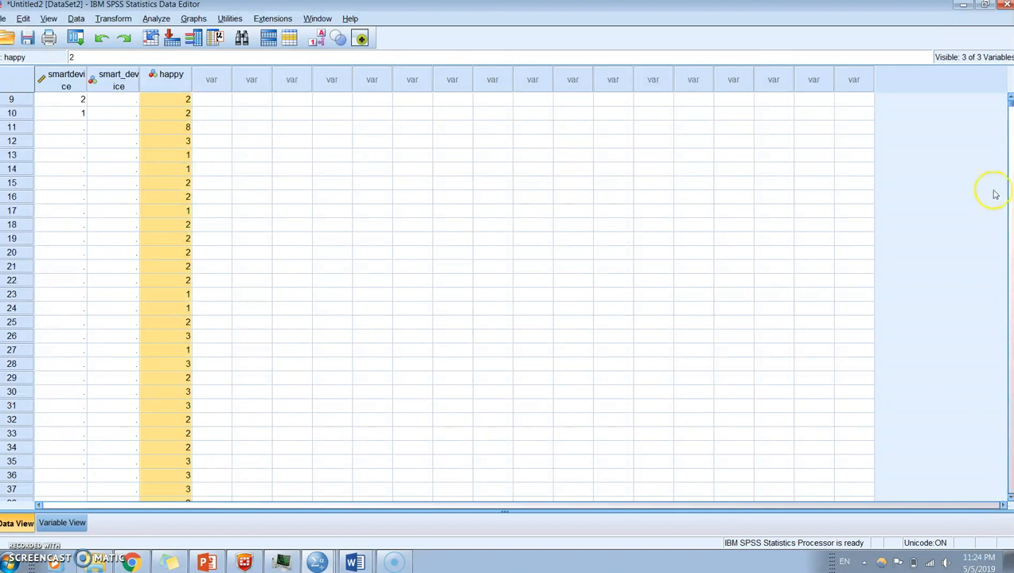
pyautogui.click(1009, 98)
pyautogui.click(1009, 98)
pyautogui.click(1009, 97)
pyautogui.click(1009, 98)
pyautogui.click(1009, 98)
pyautogui.click(1009, 98)
pyautogui.click(1009, 98)
pyautogui.click(1009, 98)
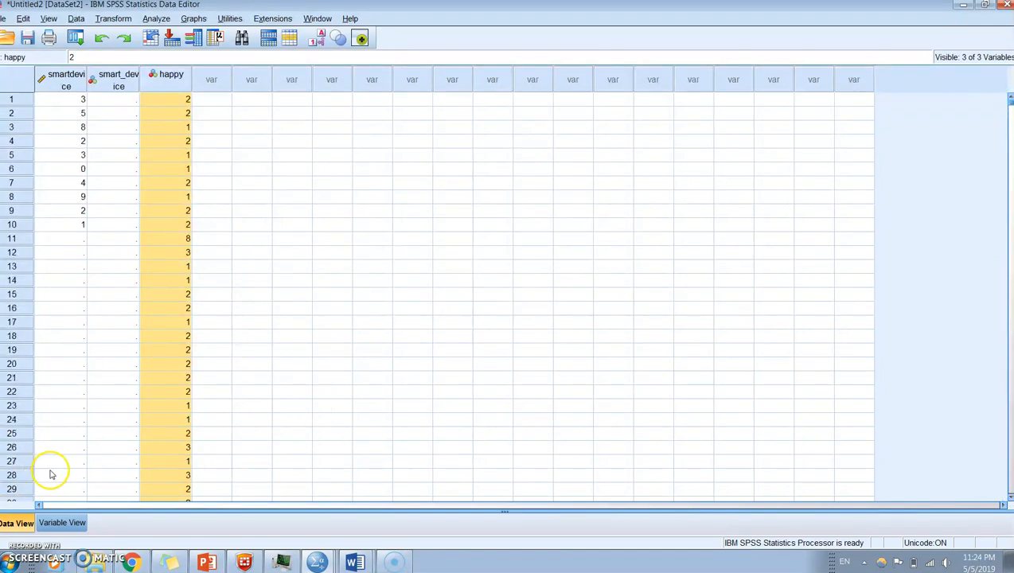
pyautogui.click(60, 523)
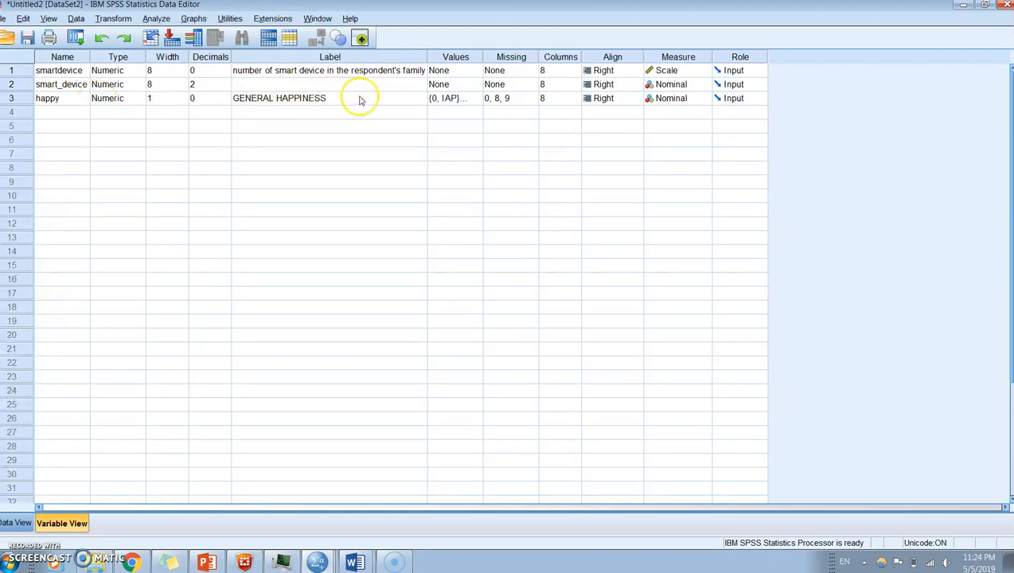
pyautogui.click(461, 98)
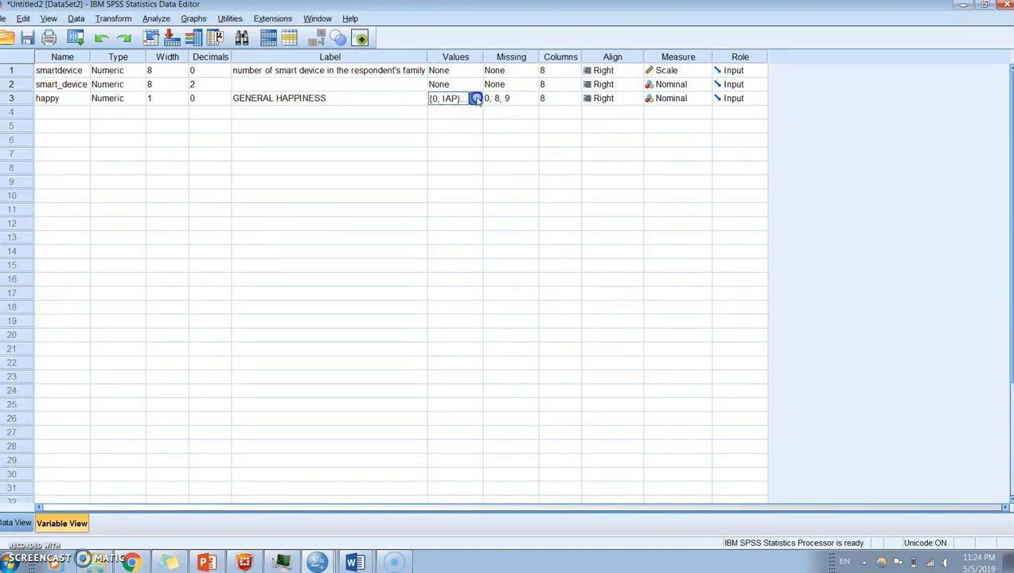
pyautogui.click(474, 98)
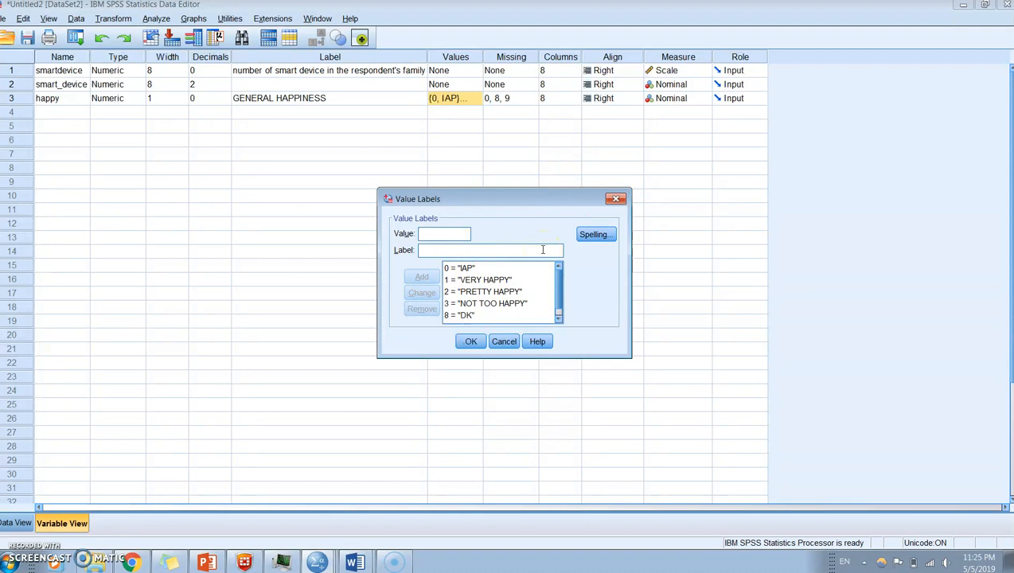
pyautogui.click(615, 199)
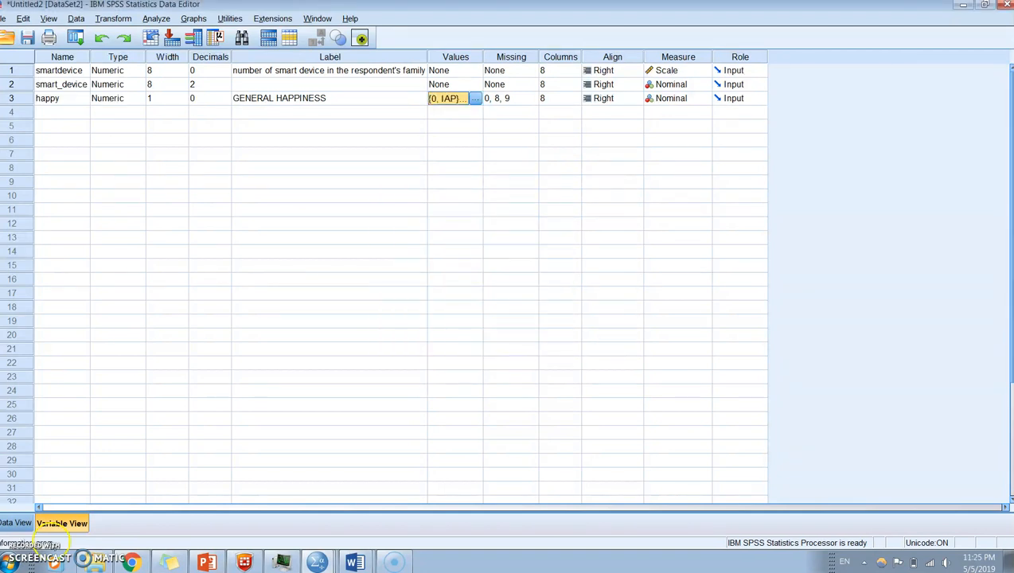
# - Switch to PowerPoint to reread the "Happy" import example, and return to the Untitled2 data set in SPSS
pyautogui.click(205, 562)
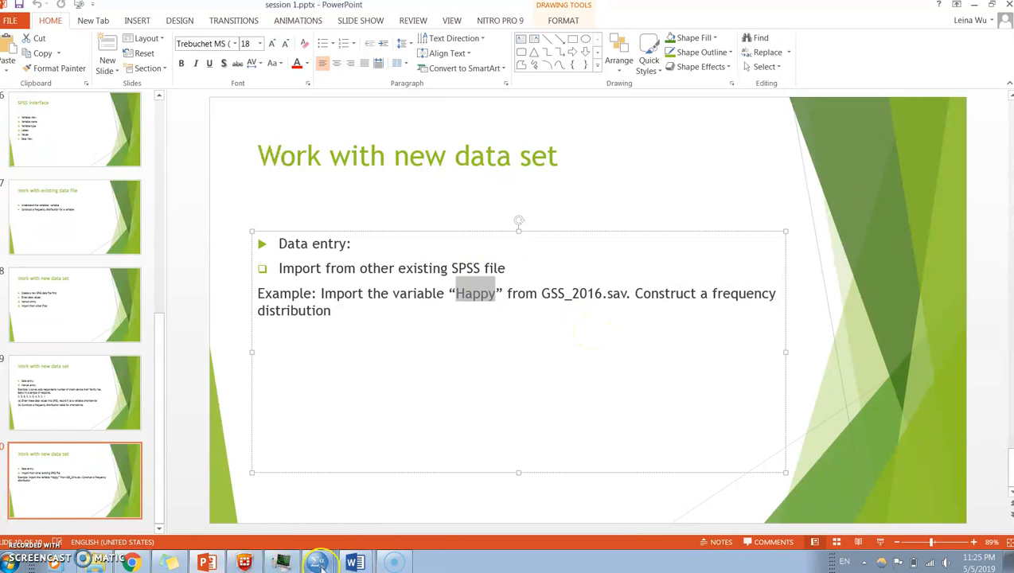
pyautogui.moveTo(317, 563)
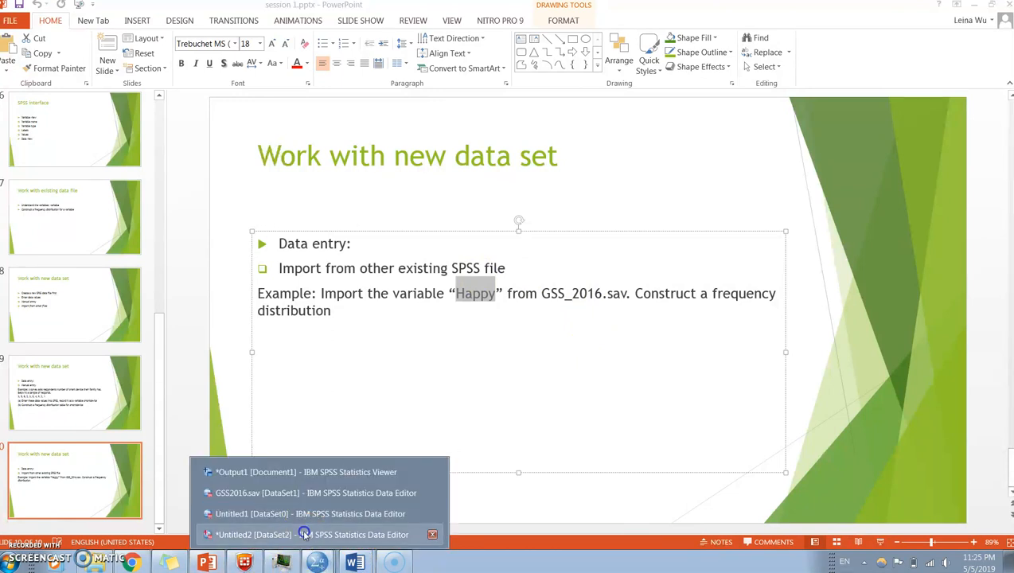
pyautogui.click(305, 534)
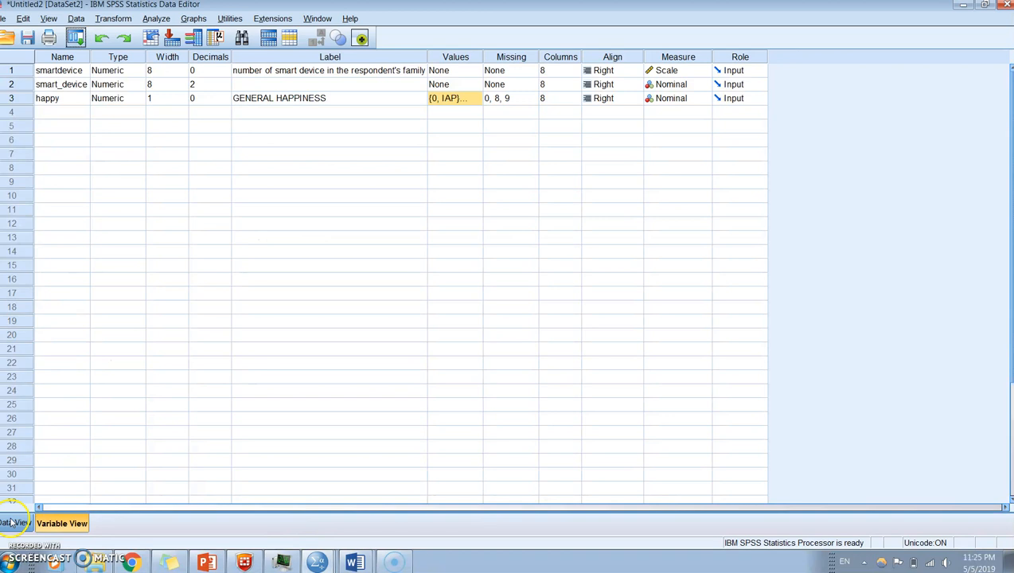
# - Run Frequencies on Untitled2 with GENERAL HAPPINESS [happy] added to the smart device variable, displaying frequency tables
pyautogui.click(13, 522)
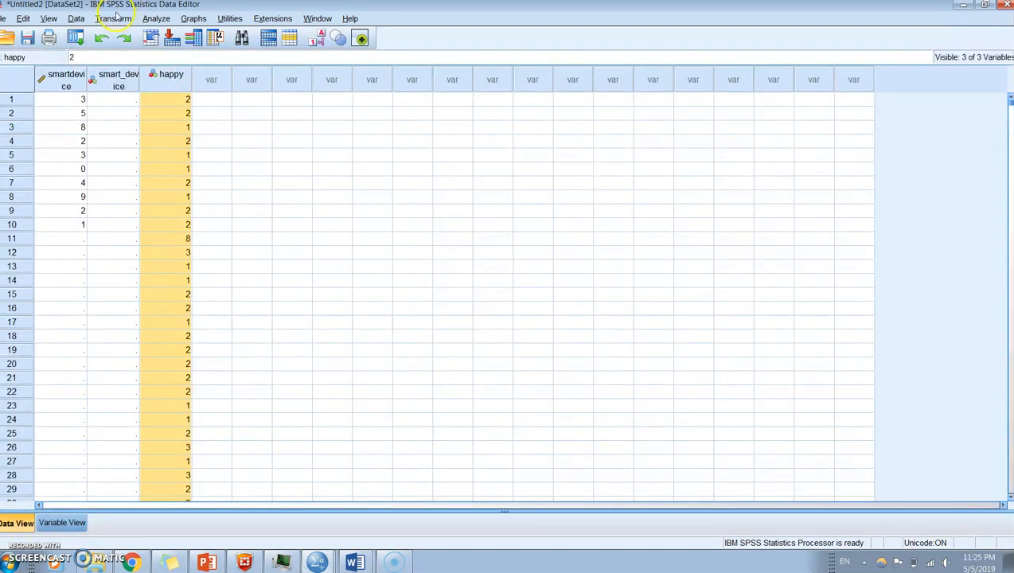
pyautogui.click(156, 18)
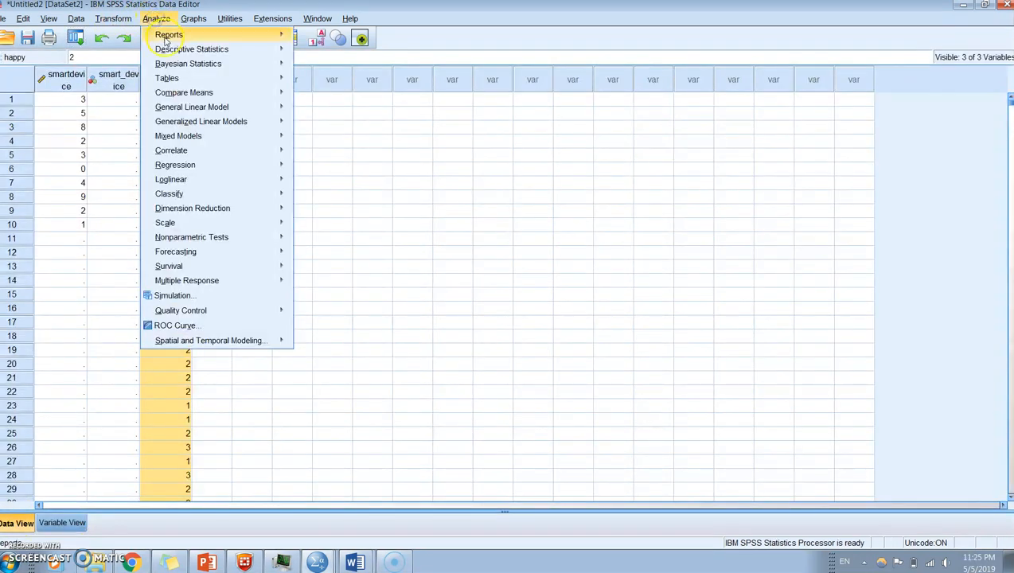
pyautogui.moveTo(169, 49)
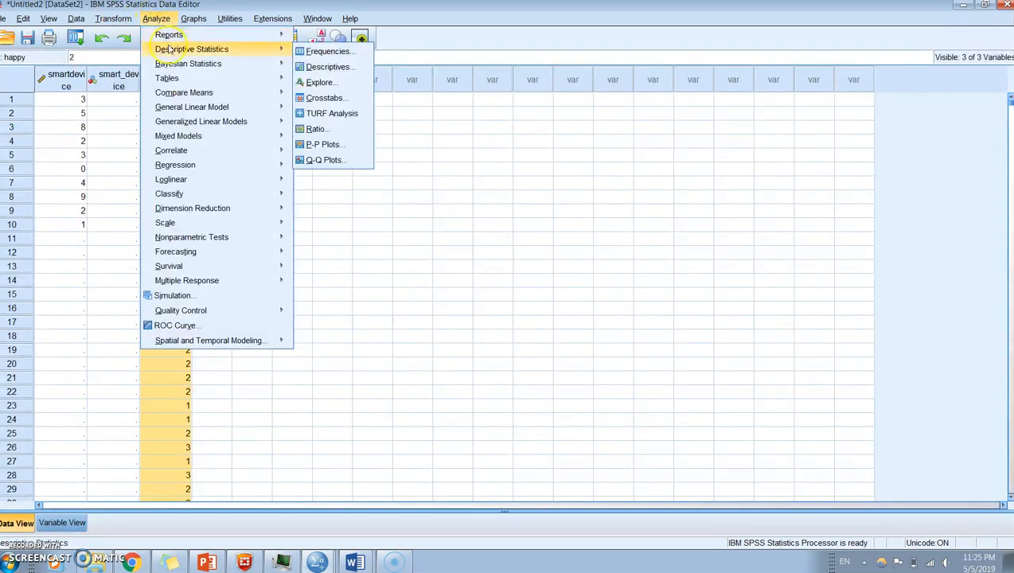
pyautogui.click(327, 51)
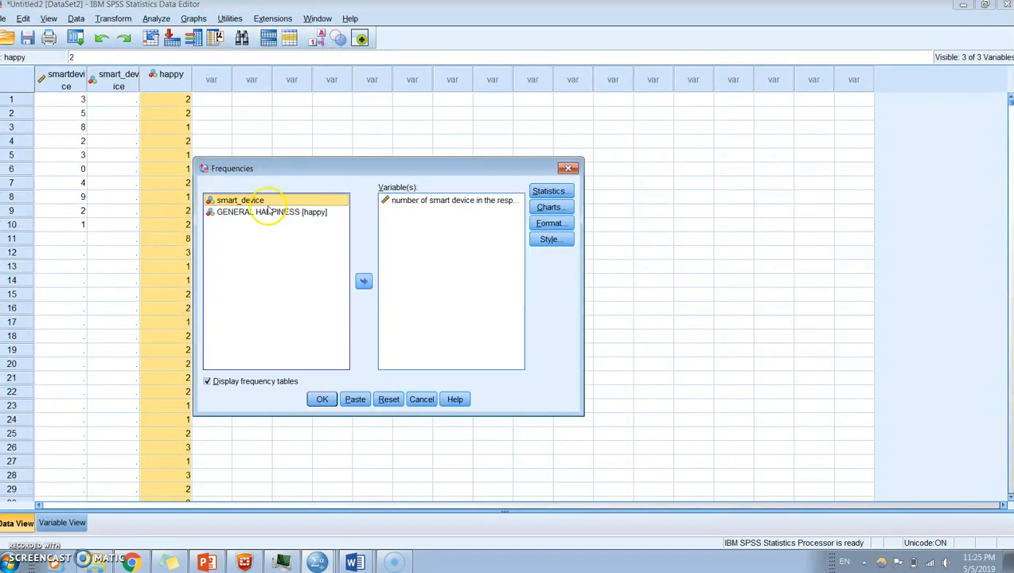
pyautogui.click(269, 212)
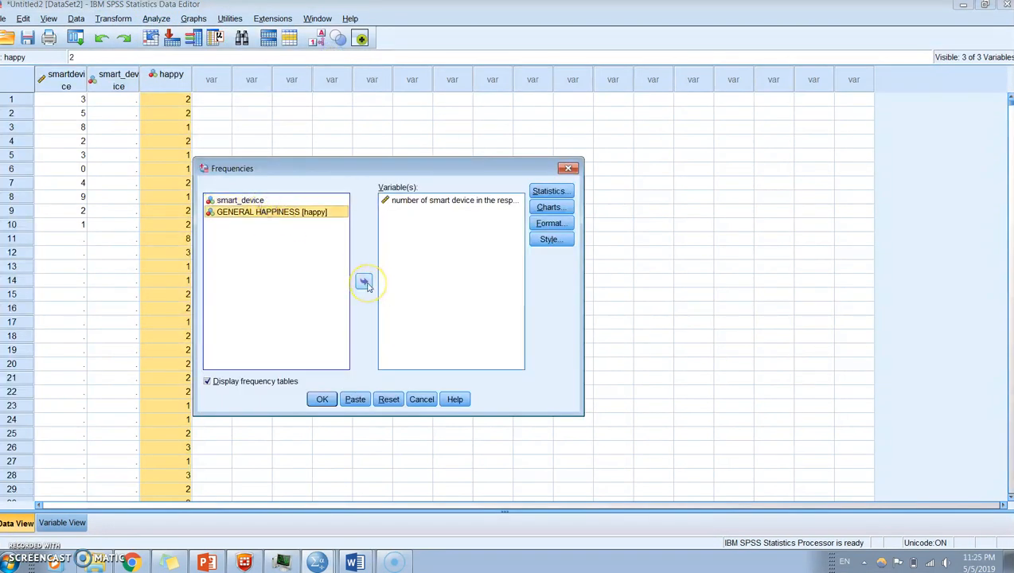
pyautogui.click(364, 283)
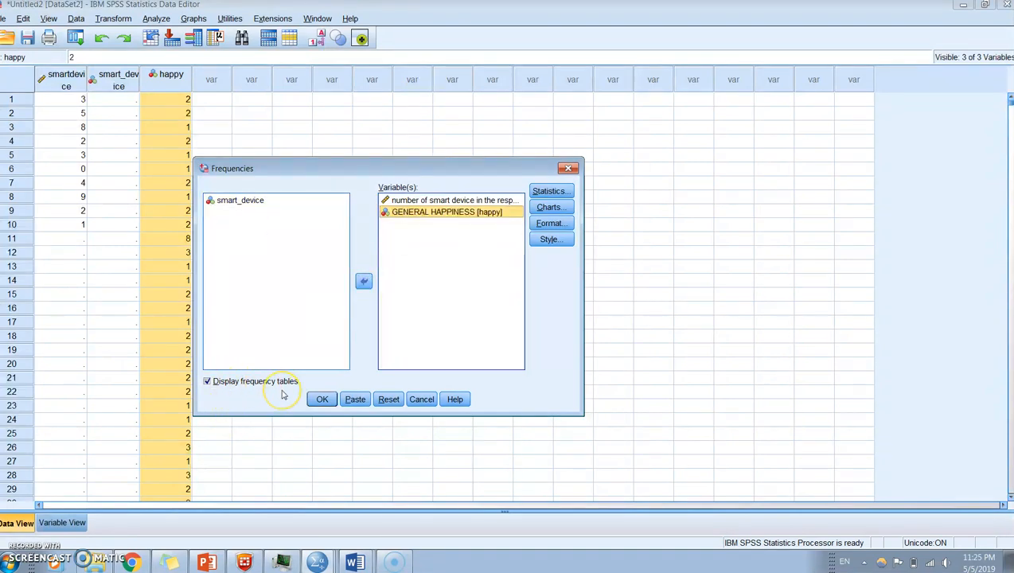
pyautogui.click(320, 399)
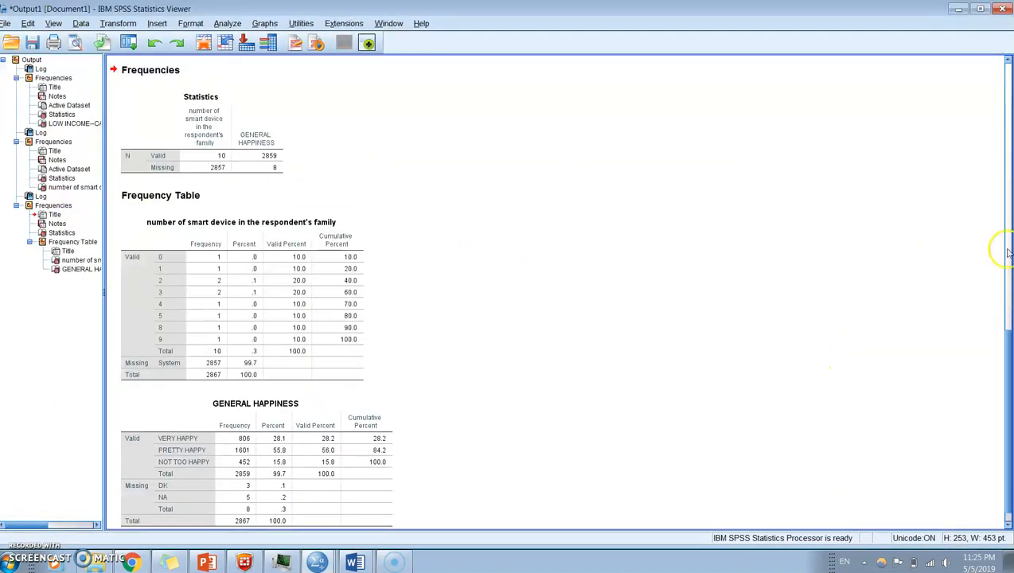
# - Review the new Frequencies output for the smart device and GENERAL HAPPINESS variables, comparing frequencies and percentages
pyautogui.click(1008, 250)
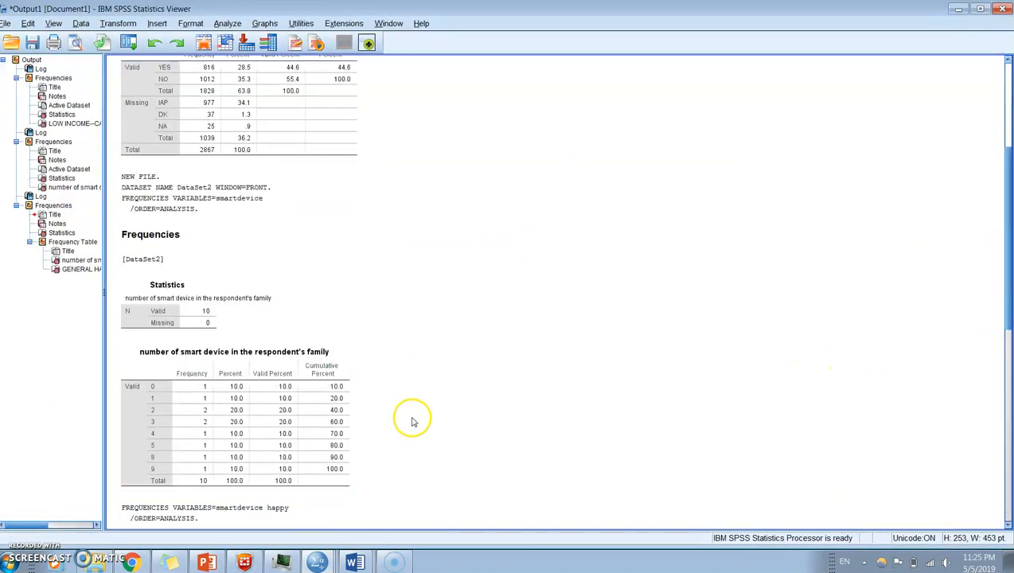
pyautogui.click(1007, 525)
pyautogui.moveTo(1007, 525); pyautogui.dragTo(1008, 524)
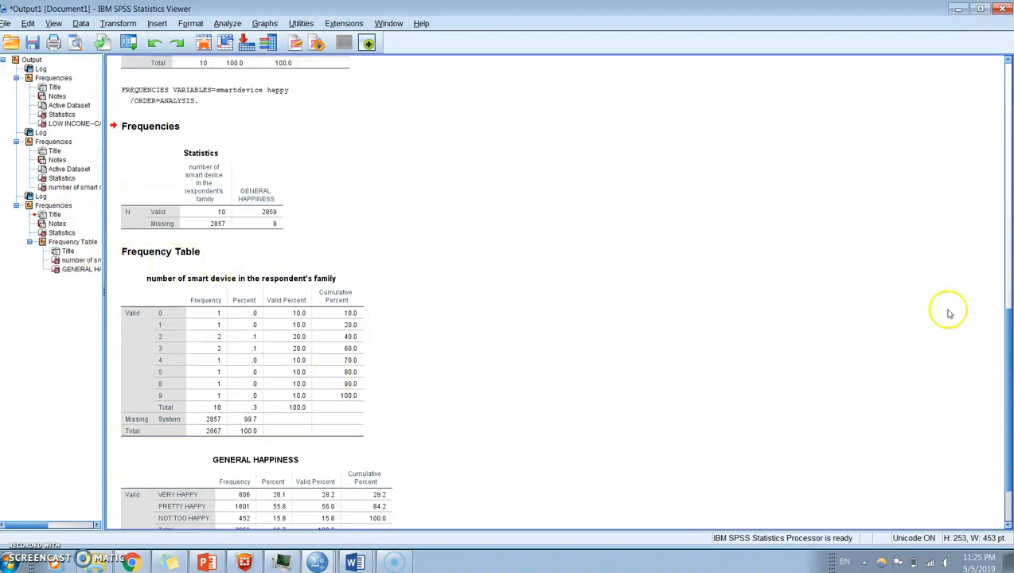
pyautogui.moveTo(1009, 322); pyautogui.dragTo(1007, 388)
pyautogui.click(333, 398)
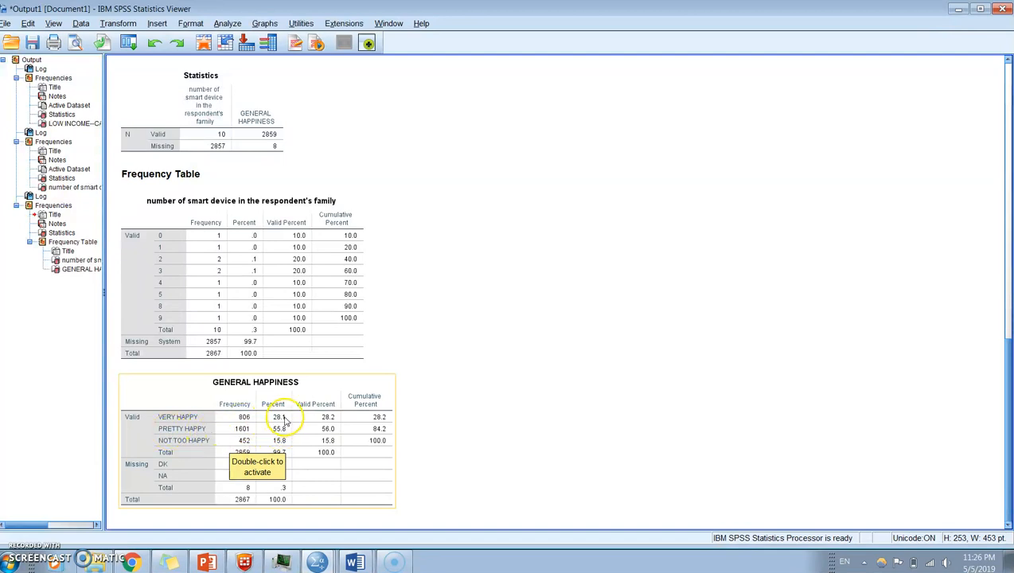
pyautogui.click(491, 392)
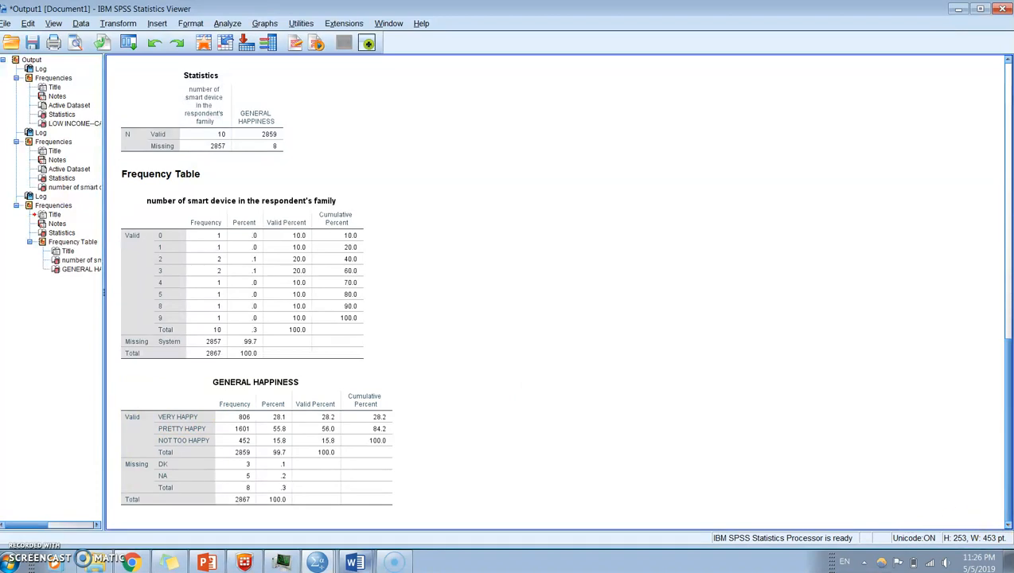
# - Switch to the session 1.pptx presentation in PowerPoint at the "Work with new data set" import slide
pyautogui.moveTo(318, 563)
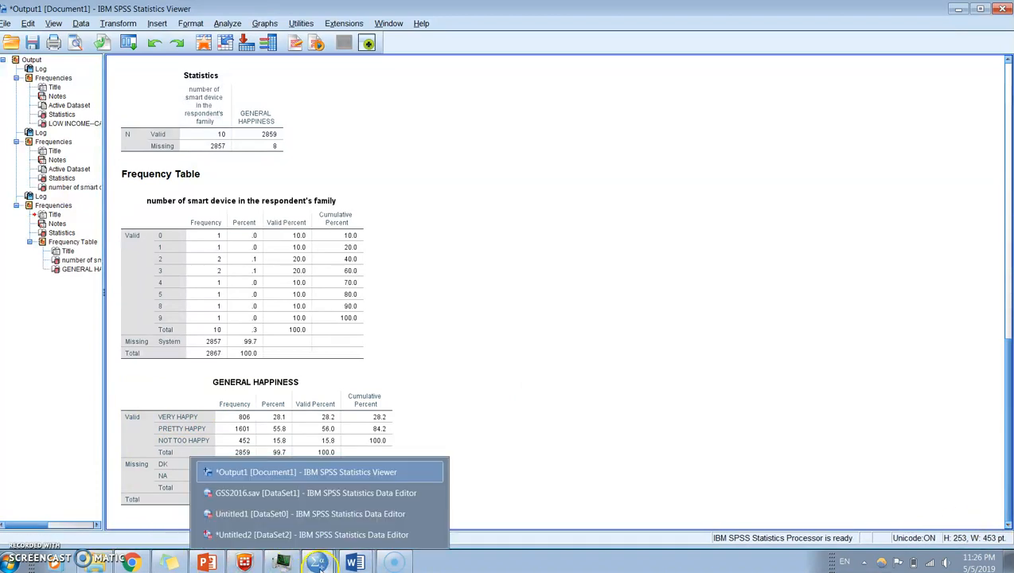
pyautogui.click(205, 563)
pyautogui.click(157, 384)
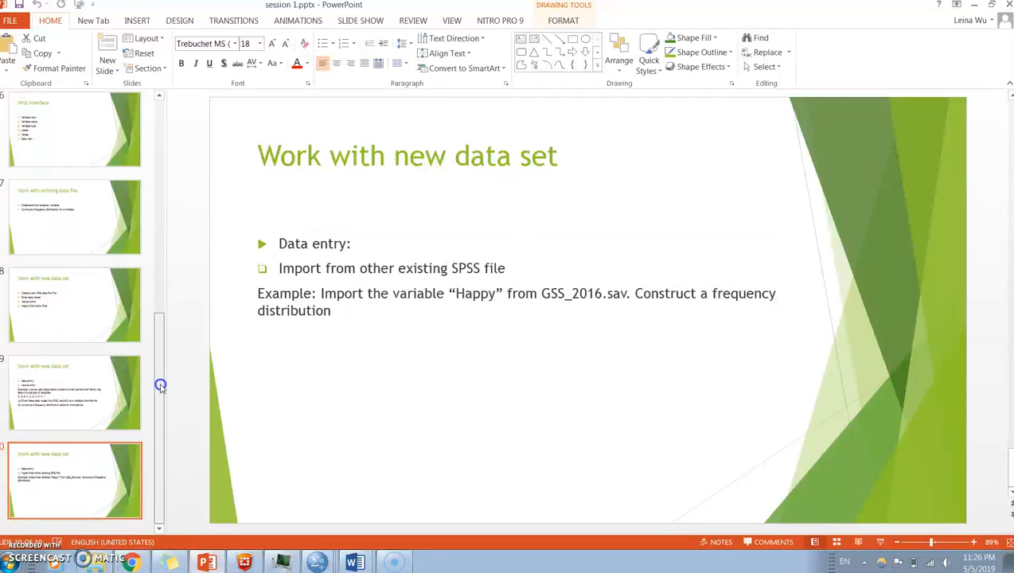
# - Go back through the session 1.pptx slides and display the Outline slide to recap the session topics
pyautogui.scroll(5, 162, 112)
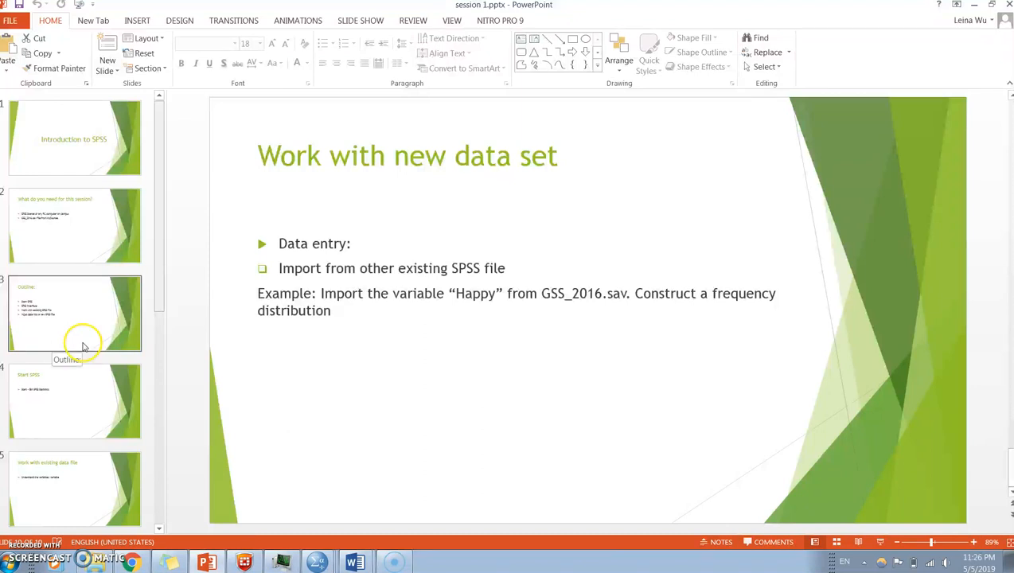
pyautogui.click(159, 529)
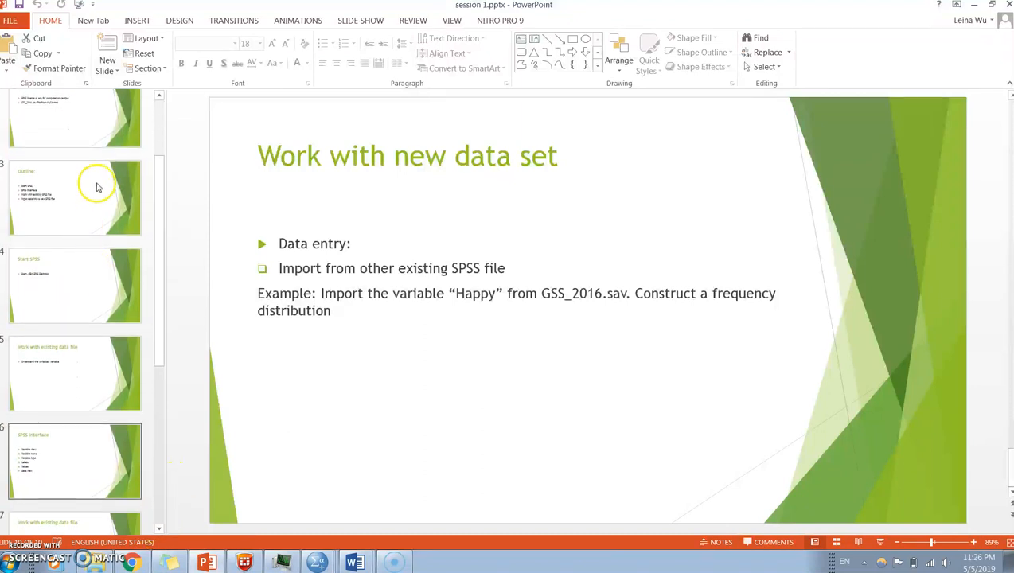
pyautogui.click(63, 191)
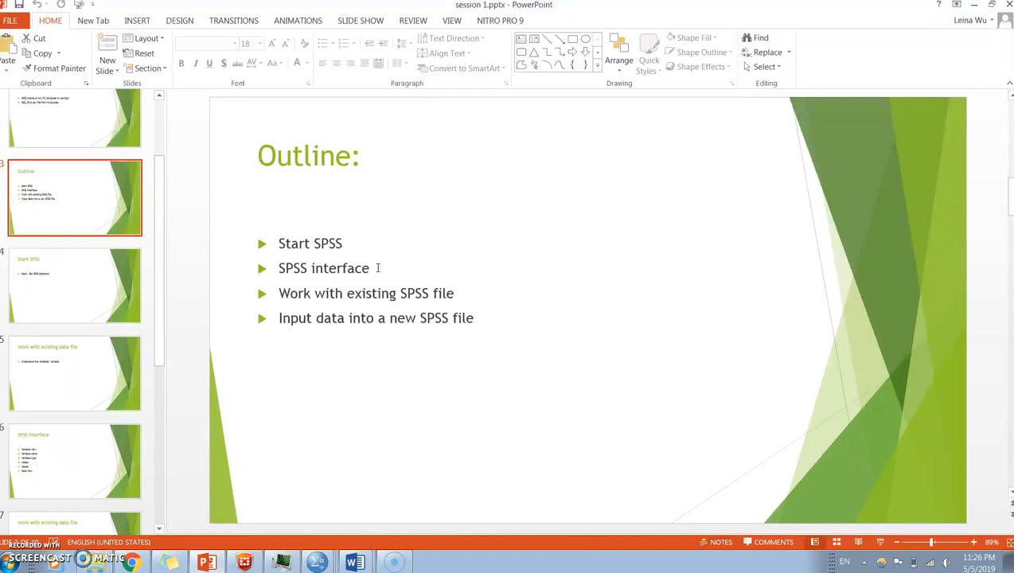
# - Switch to the Untitled2 data set in SPSS for a brief look at its data, and return to the Outline slide in PowerPoint
pyautogui.moveTo(317, 562)
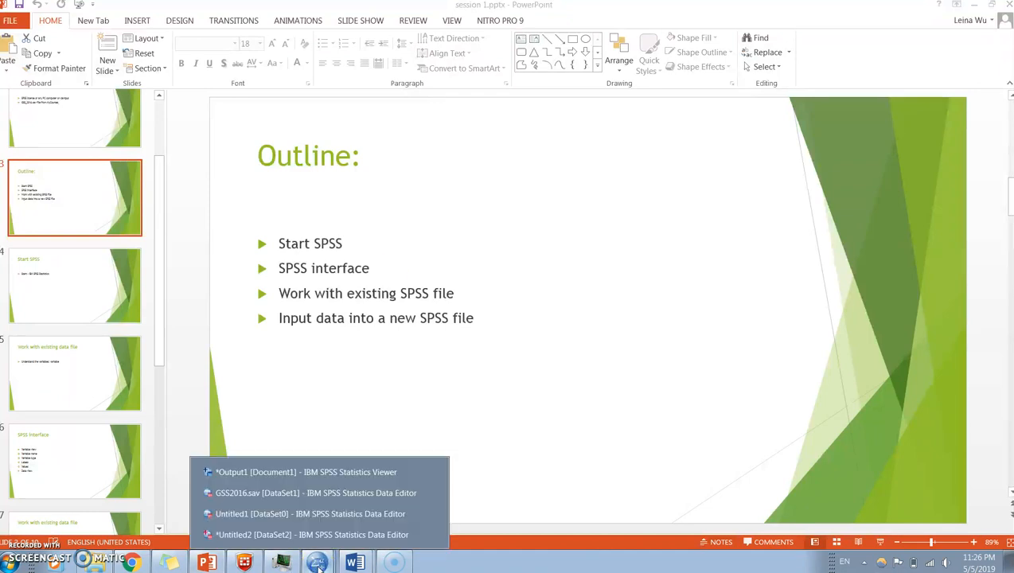
pyautogui.click(283, 535)
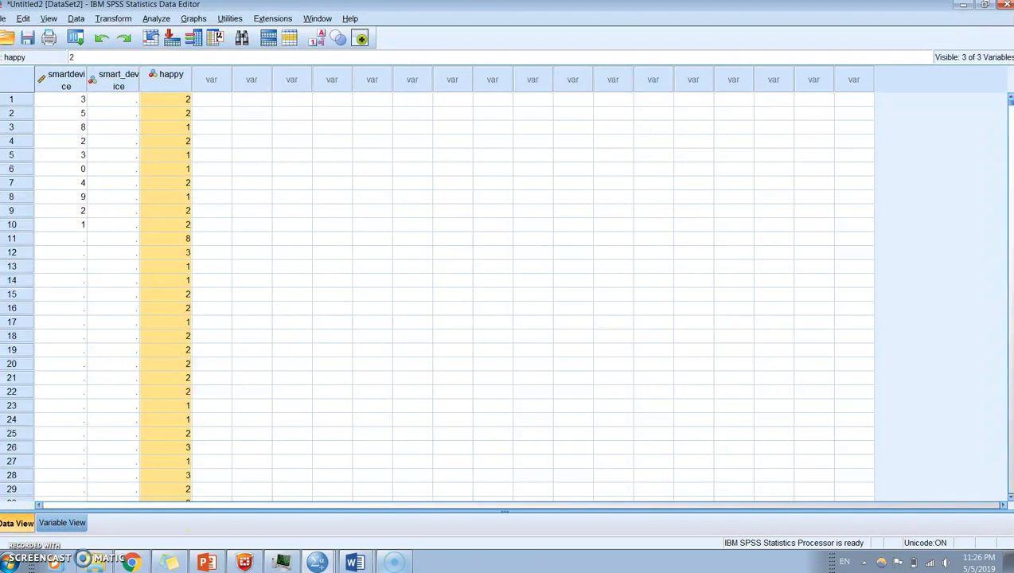
pyautogui.click(205, 562)
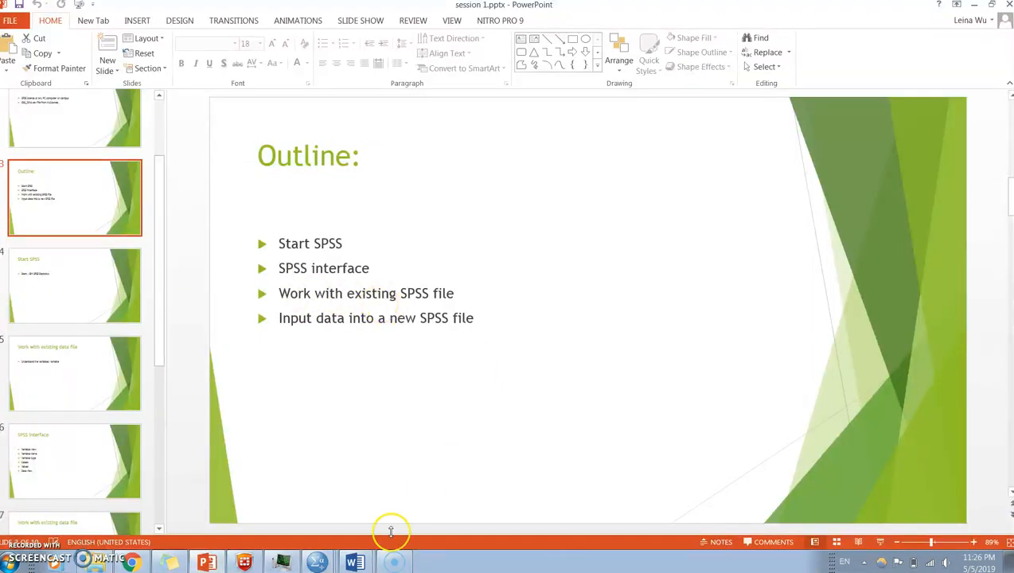
# - Switch to GSS2016.sav in SPSS to view its variable definitions, and return to the Outline slide in PowerPoint
pyautogui.click(316, 561)
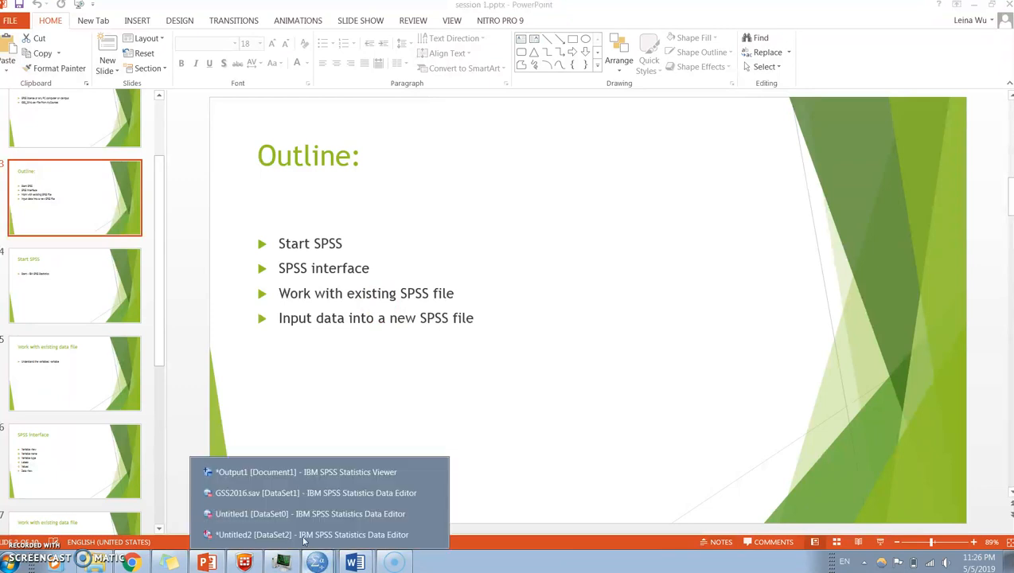
pyautogui.click(323, 493)
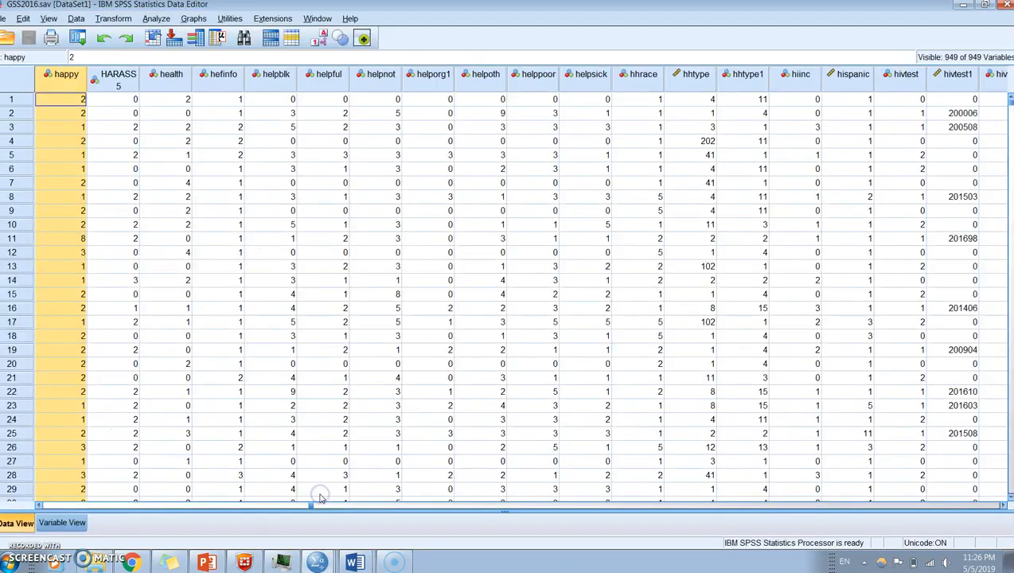
pyautogui.click(61, 523)
pyautogui.click(14, 288)
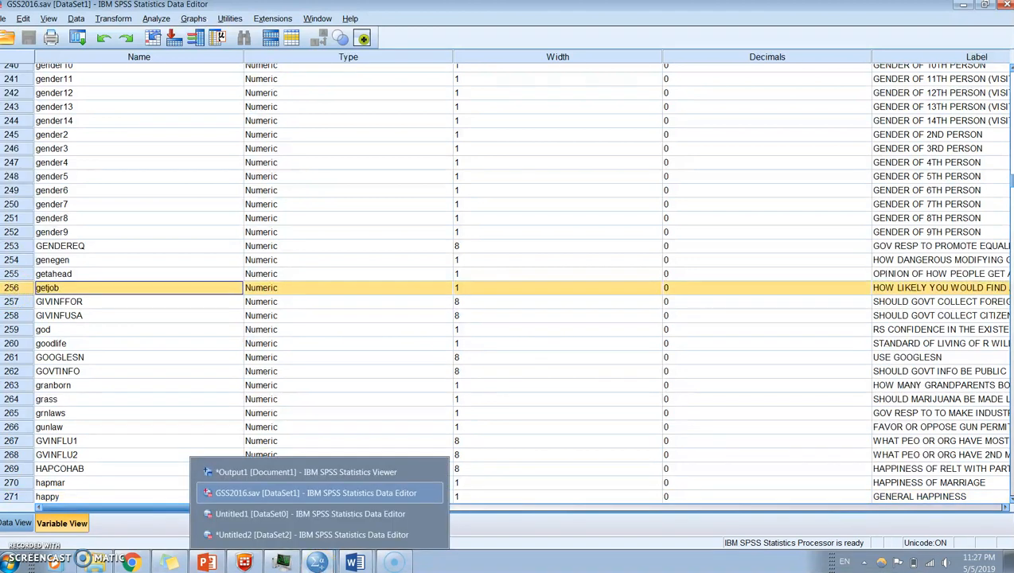
pyautogui.click(207, 562)
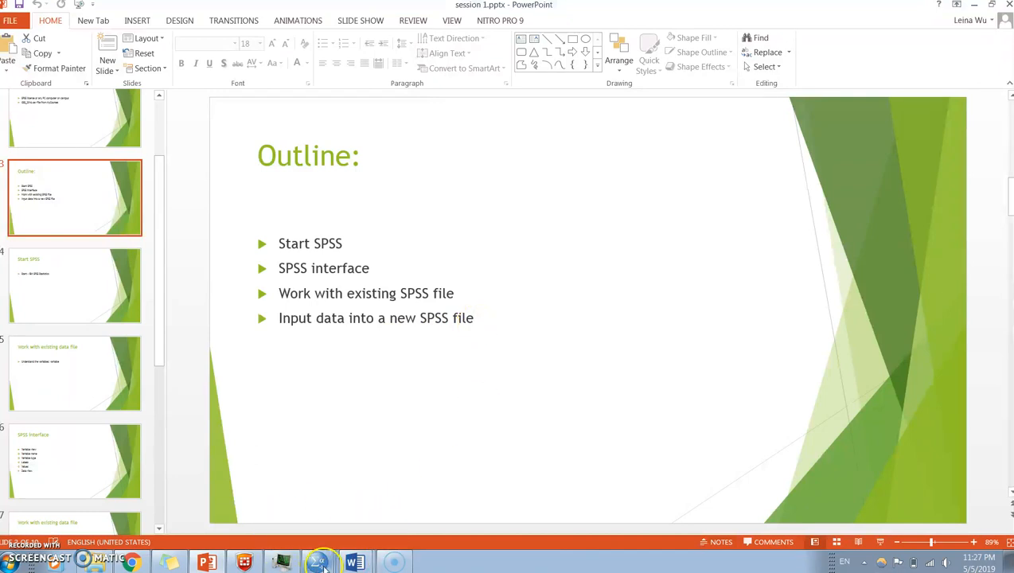
# - Switch to Untitled2 in SPSS and save the data set as "spss session 1" in SPSS Statistics (*.sav) format in the session 1 folder
pyautogui.moveTo(322, 567)
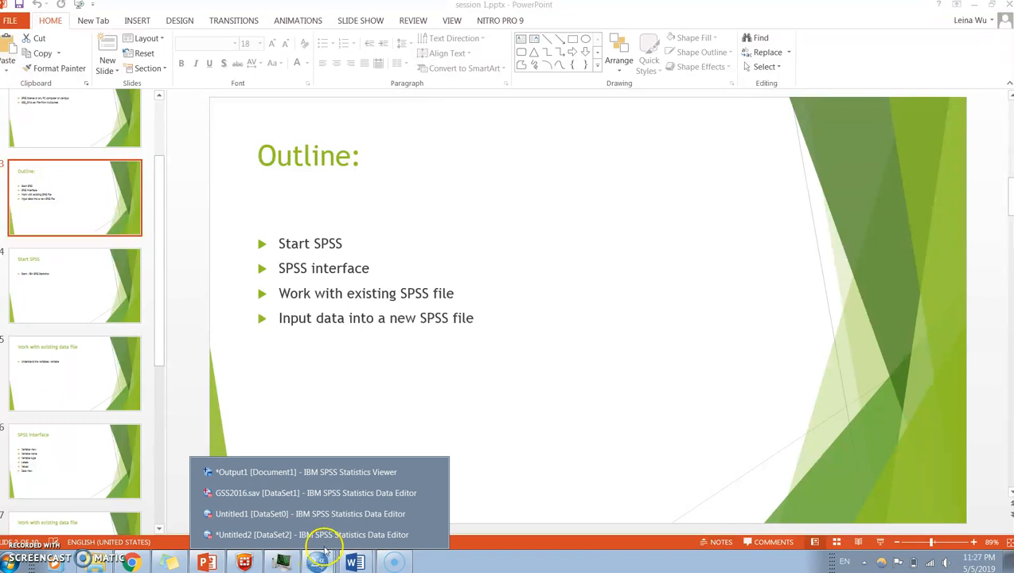
pyautogui.click(335, 535)
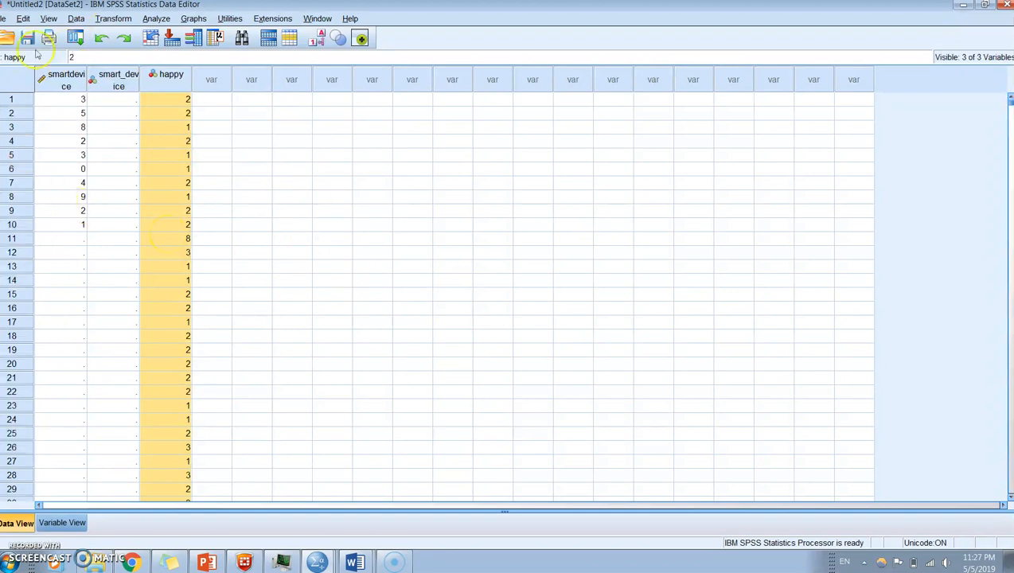
pyautogui.click(5, 19)
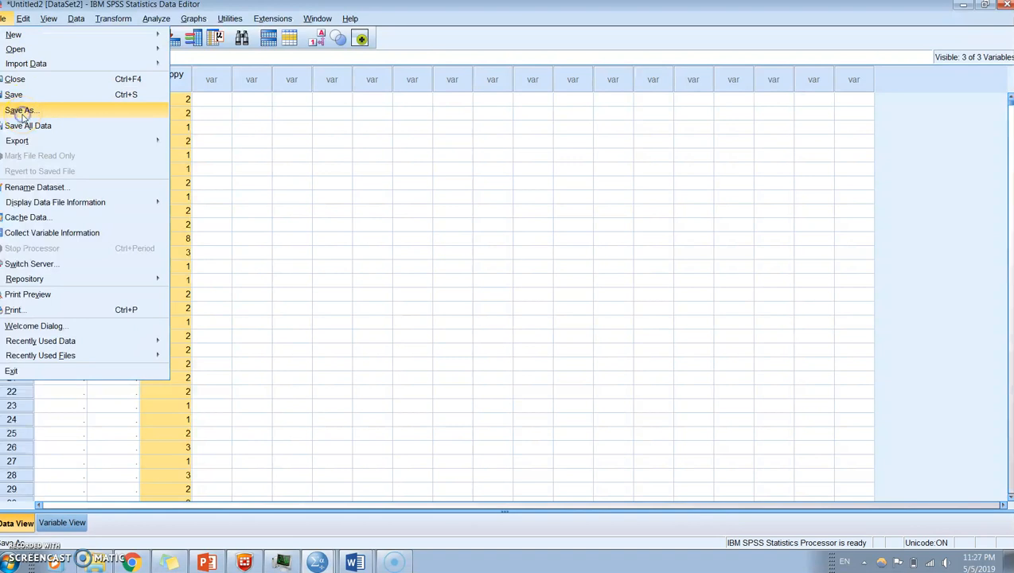
pyautogui.click(21, 111)
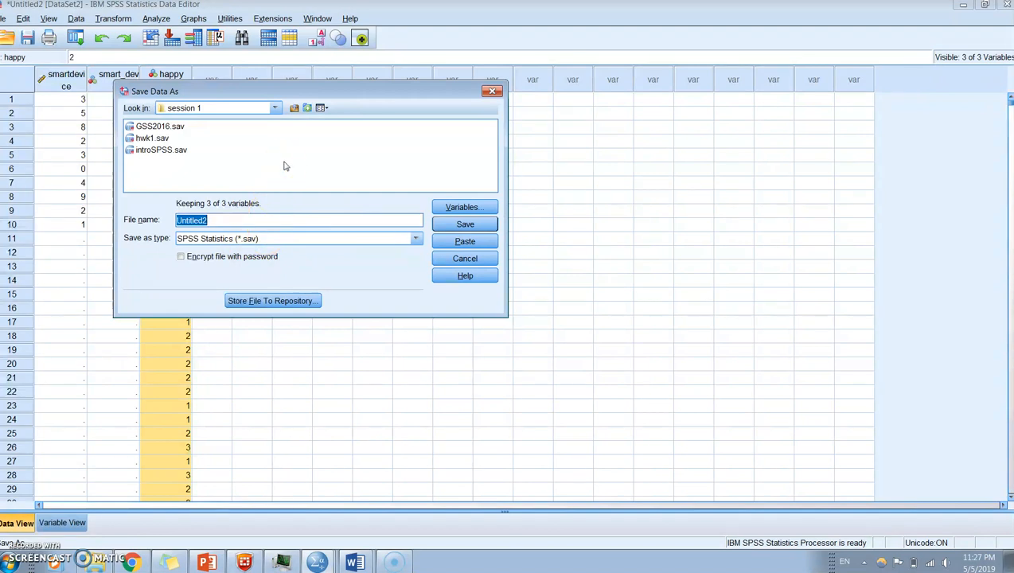
pyautogui.write('spss session 1')
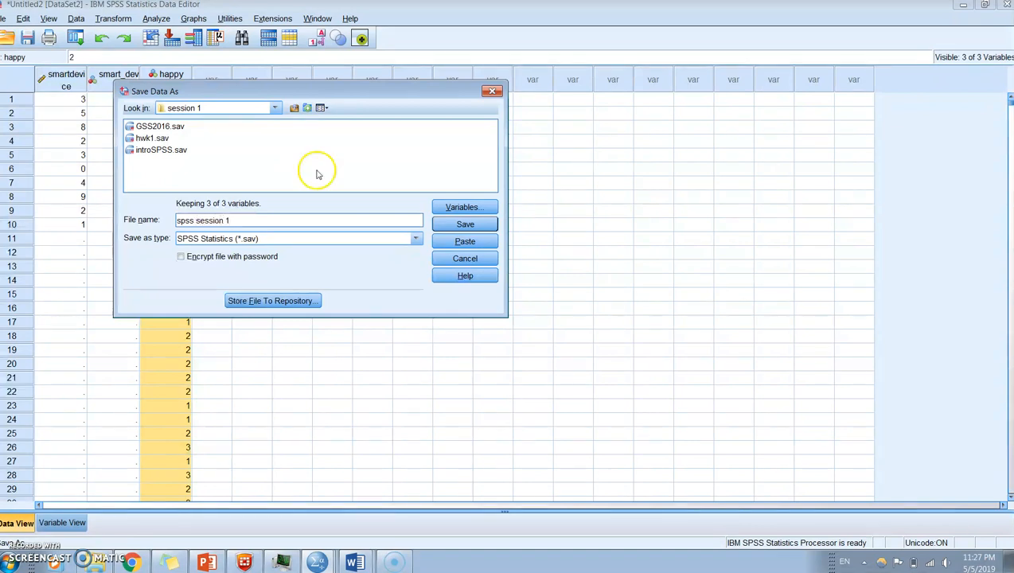
pyautogui.click(470, 230)
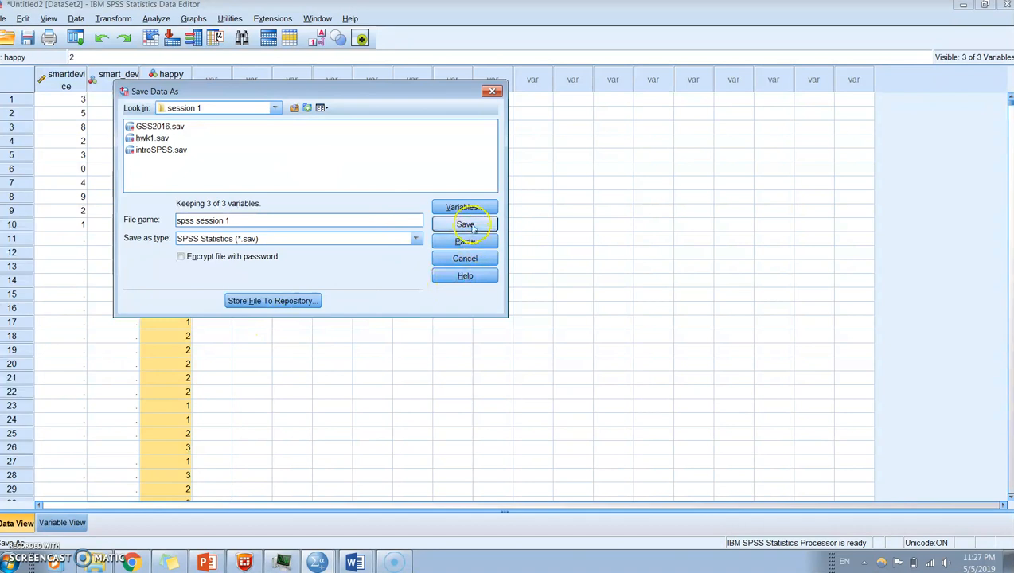
pyautogui.click(469, 226)
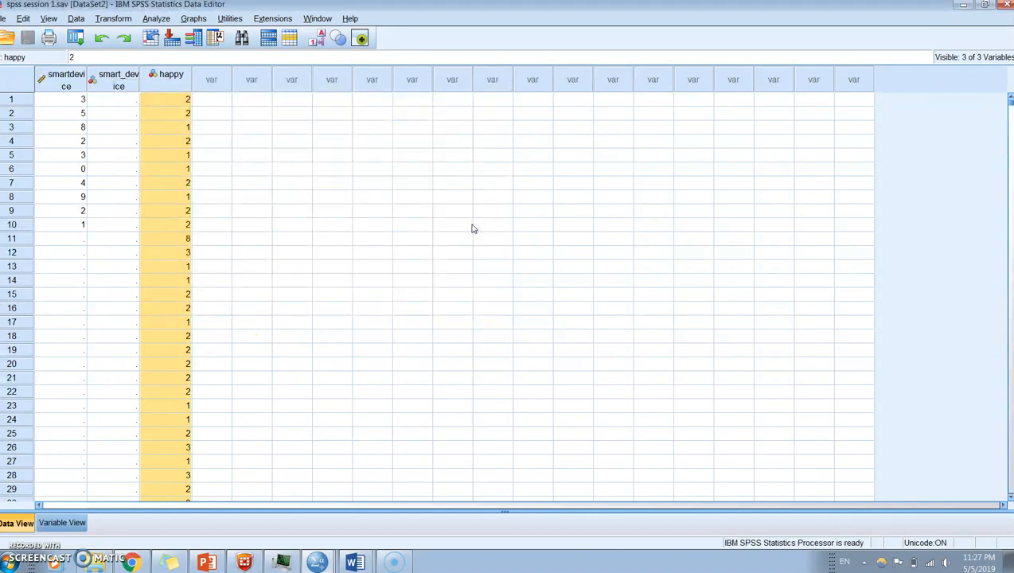